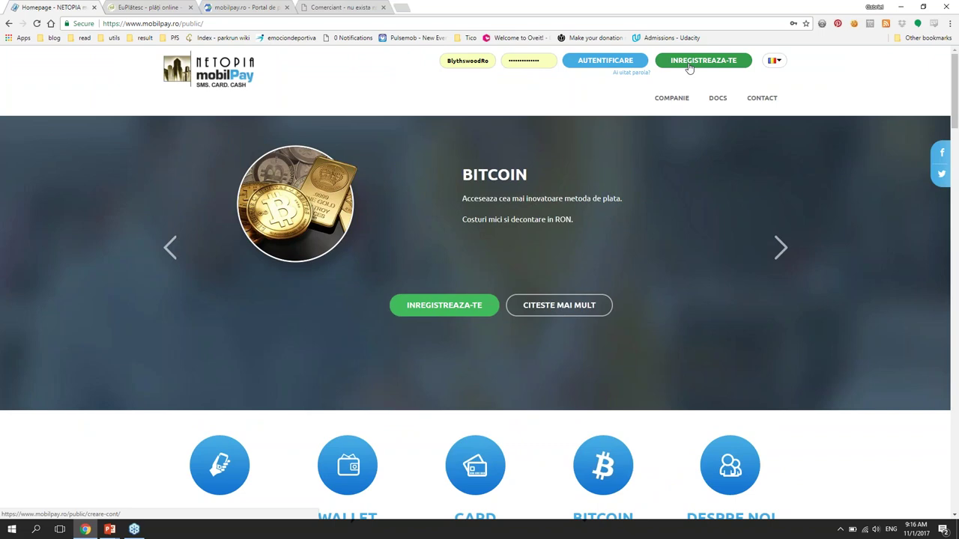
Step: Open the mobilPay Creare Cont form and review its office, representative and credentials sections
left_click(689, 63)
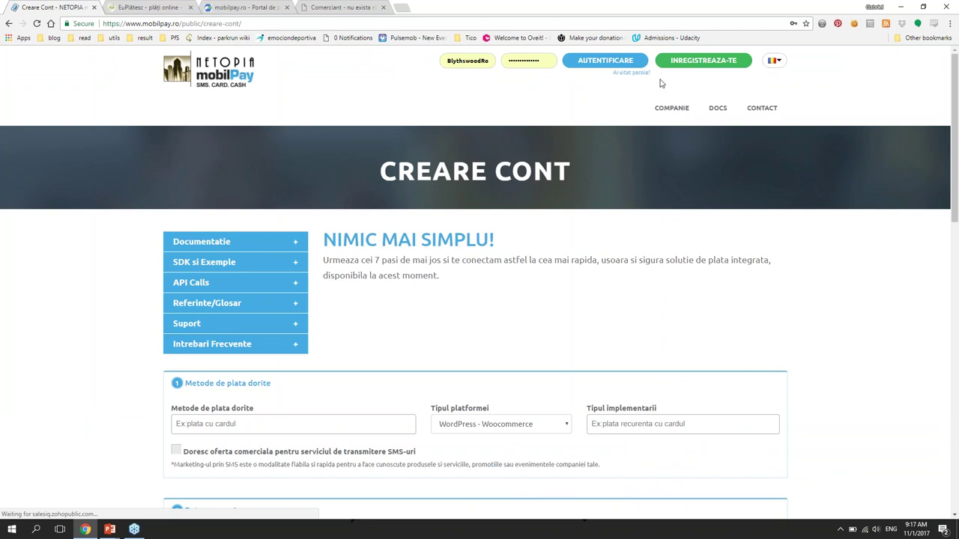
scroll(216, 173, "down", 10)
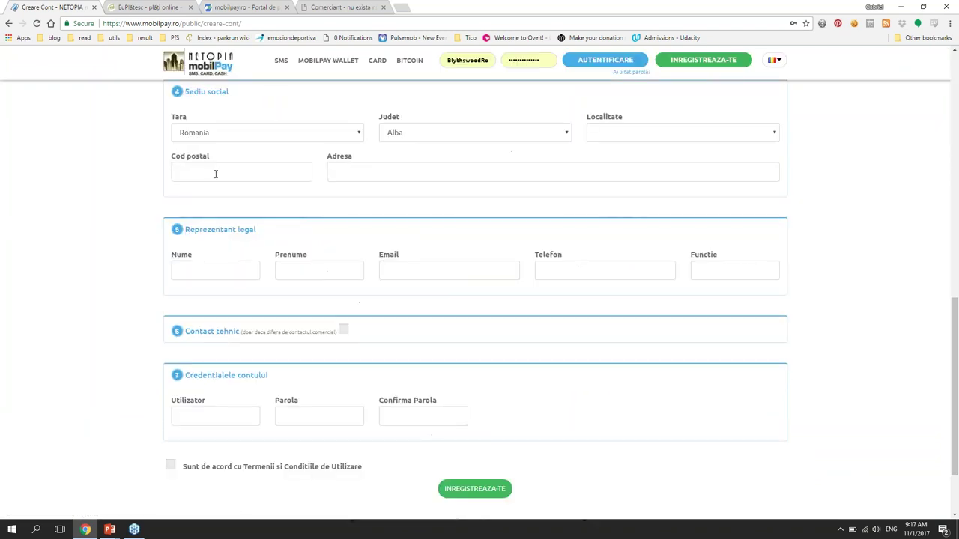
scroll(189, 180, "down", 2)
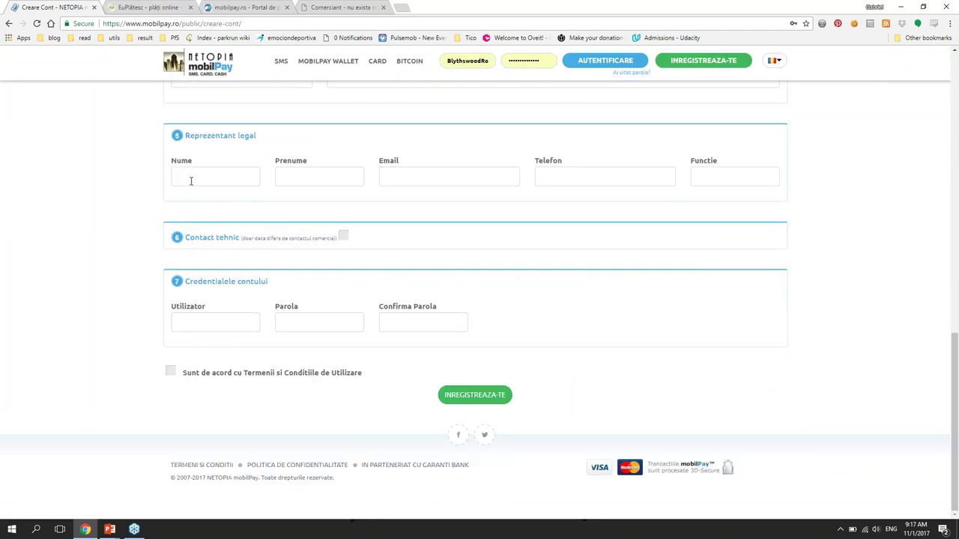
scroll(184, 180, "up", 5)
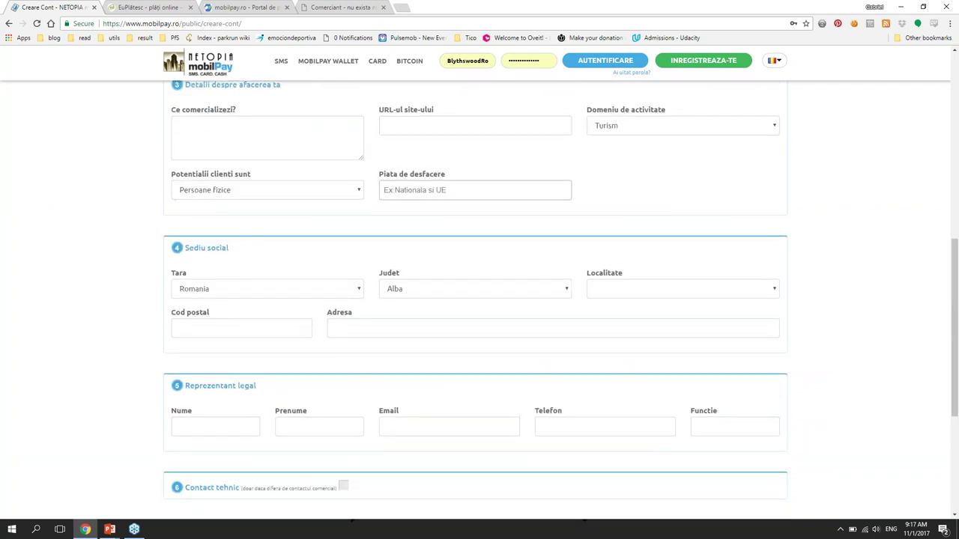
scroll(185, 181, "up", 3)
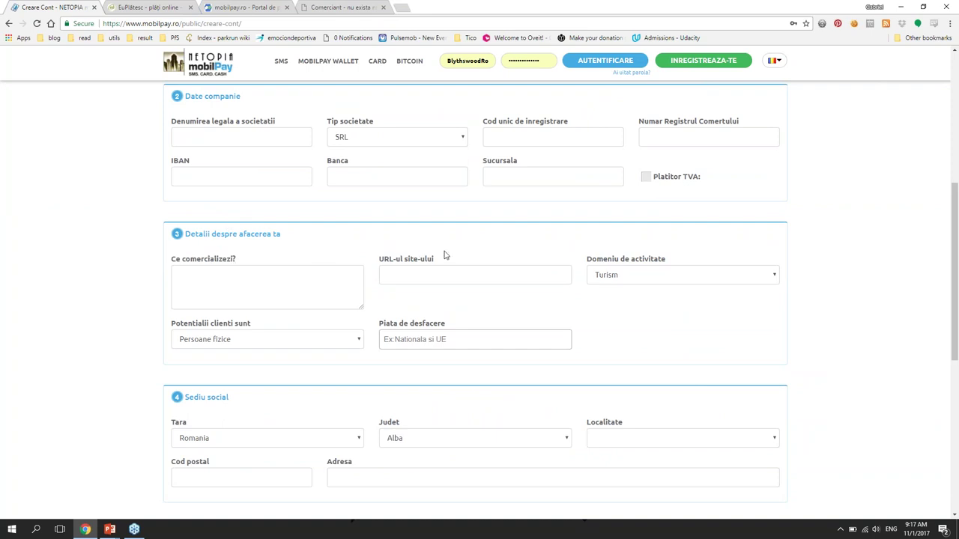
scroll(337, 246, "down", 3)
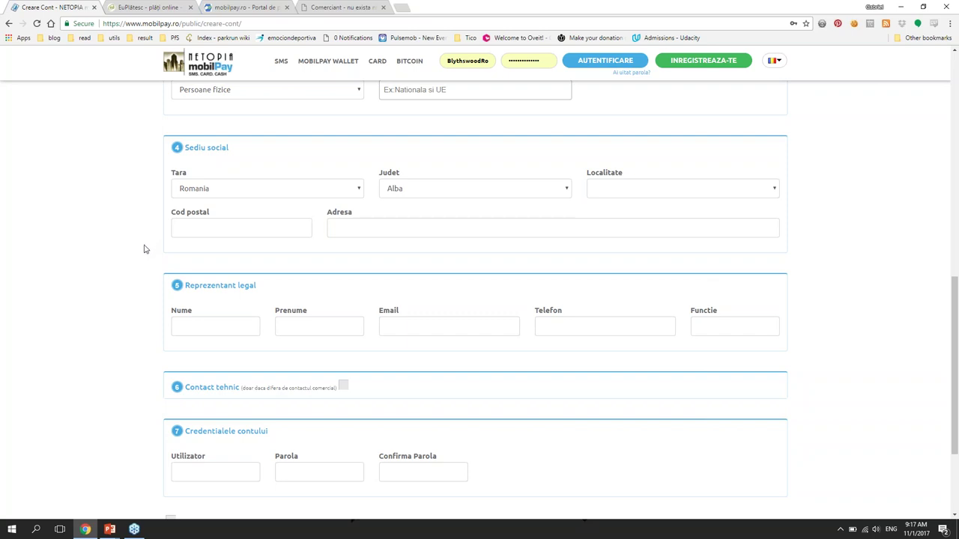
scroll(143, 249, "down", 2)
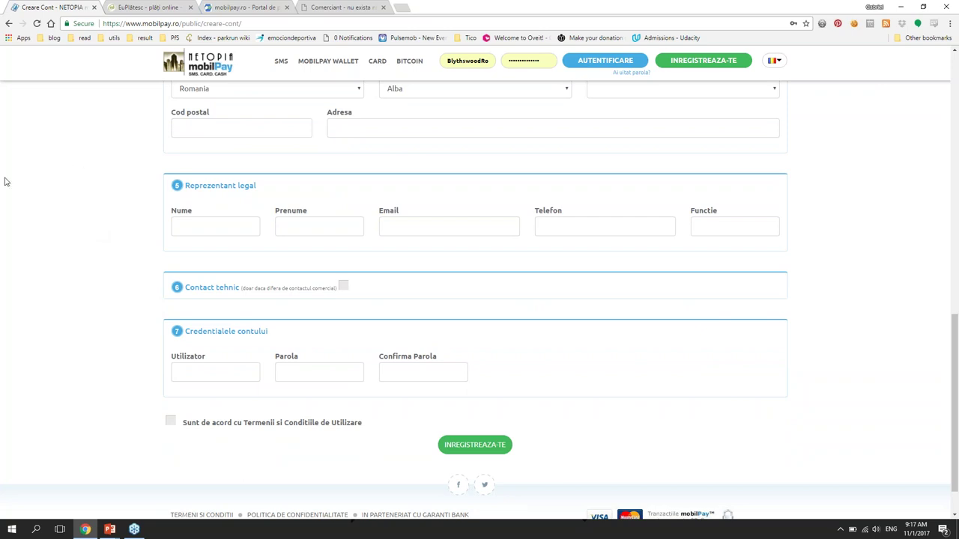
Step: In the mobilPay admin portal, open Implementare > Documente legale
left_click(248, 8)
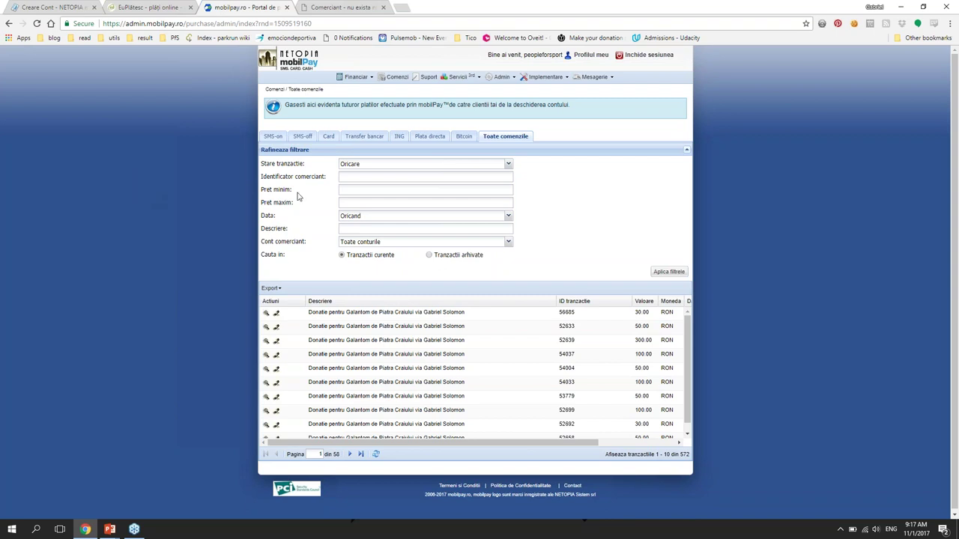
left_click(568, 81)
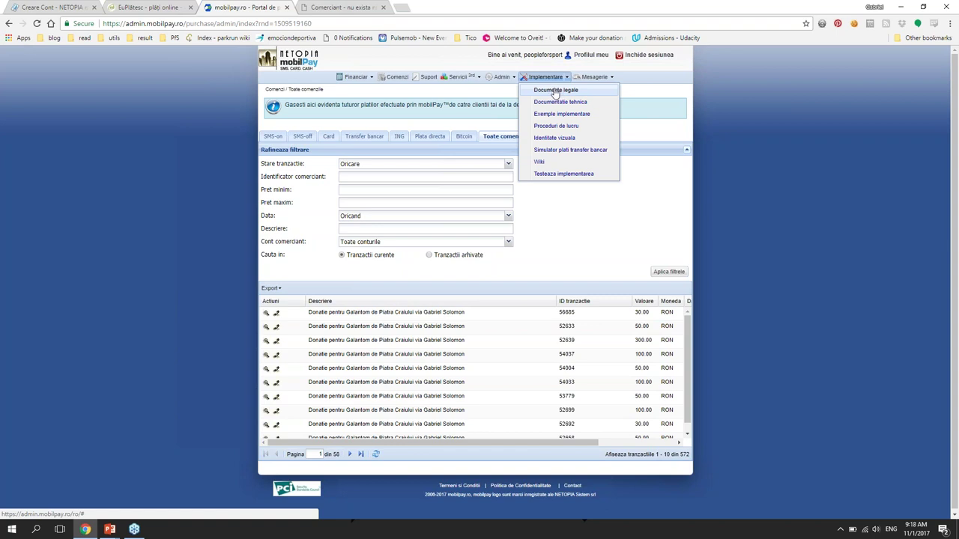
left_click(592, 105)
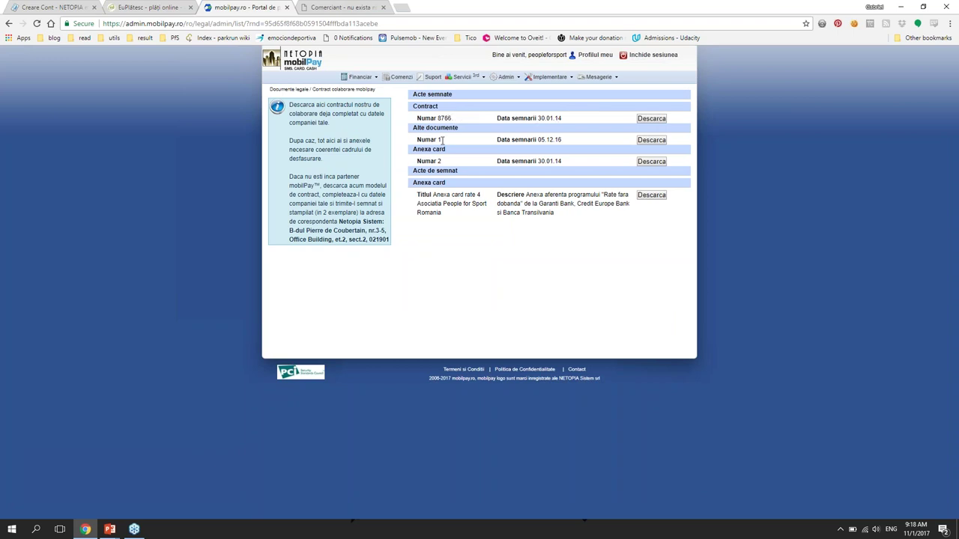
Step: Highlight signed contract 8786 and the card annex numbers with their signing dates
left_click_drag(429, 121, 561, 121)
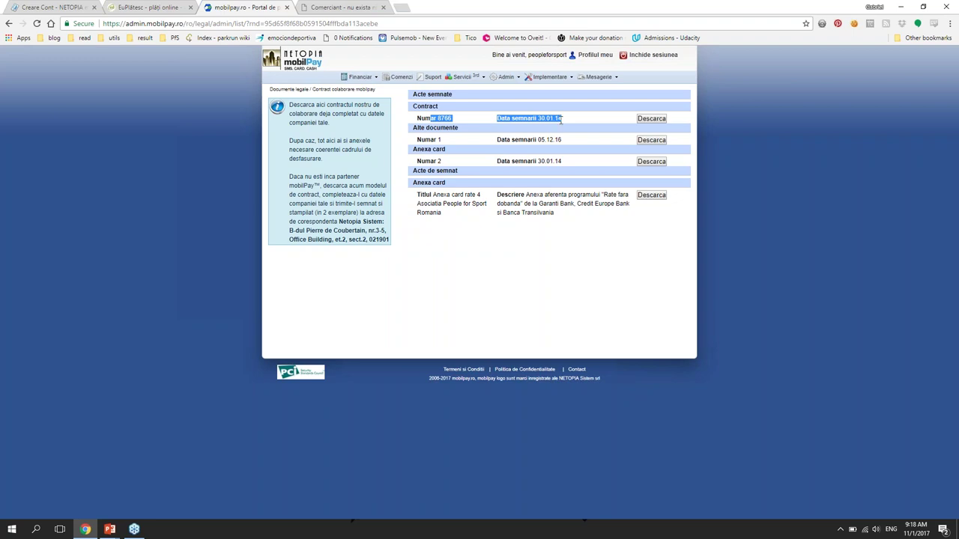
left_click(441, 161)
left_click_drag(441, 161, 567, 164)
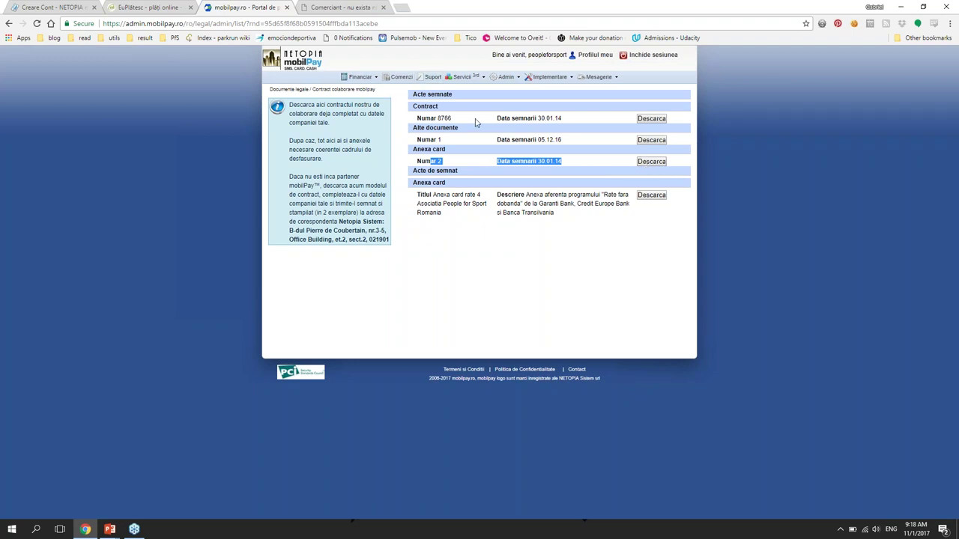
Step: Open the EuPlatesc.ro online payments offer request form (oferta.php)
left_click(148, 8)
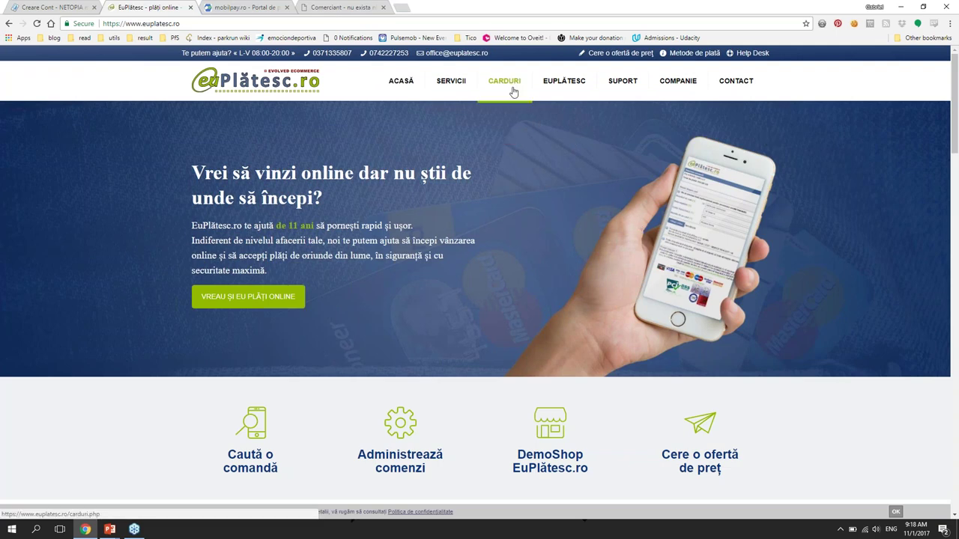
scroll(568, 178, "down", 2)
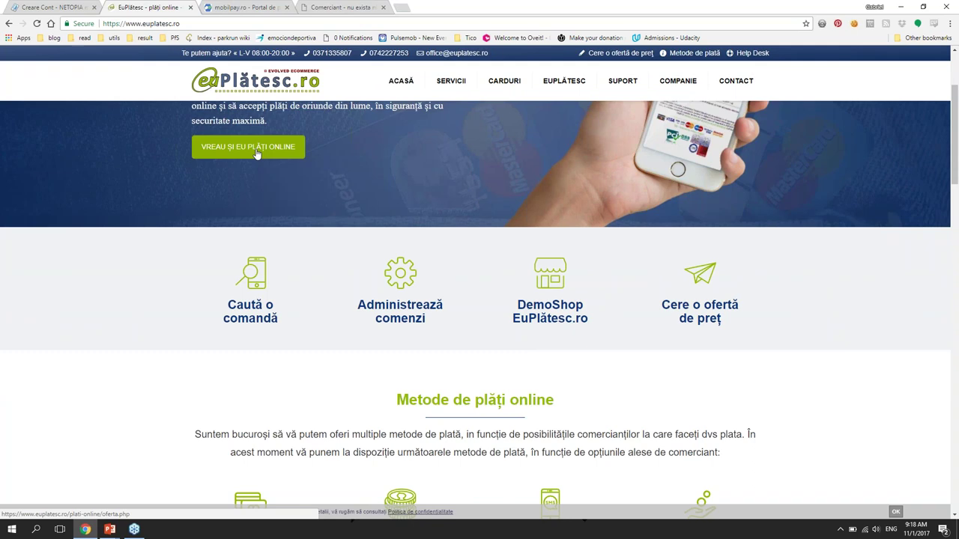
left_click(256, 153)
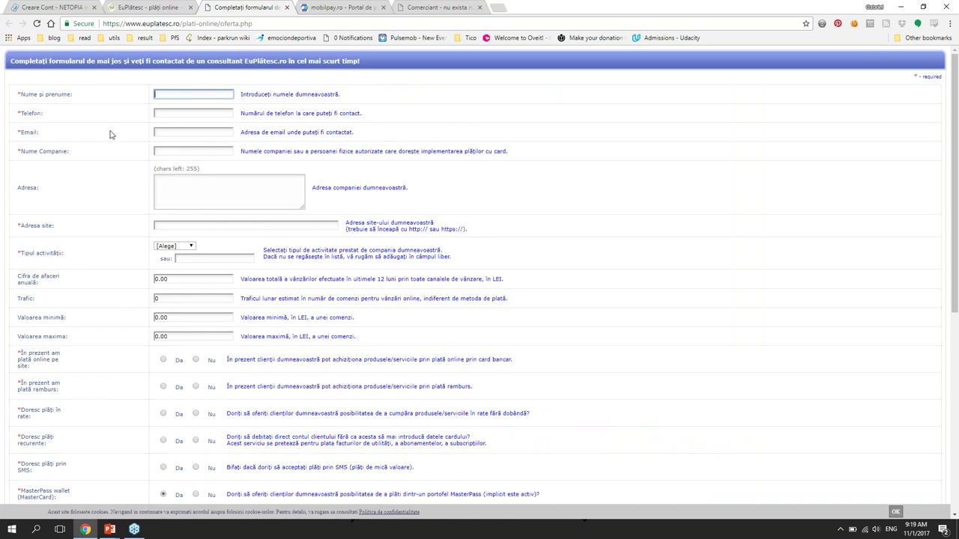
Step: Scroll through the form's Da/Nu payment options, language and database dropdowns, and captcha field
scroll(111, 135, "down", 2)
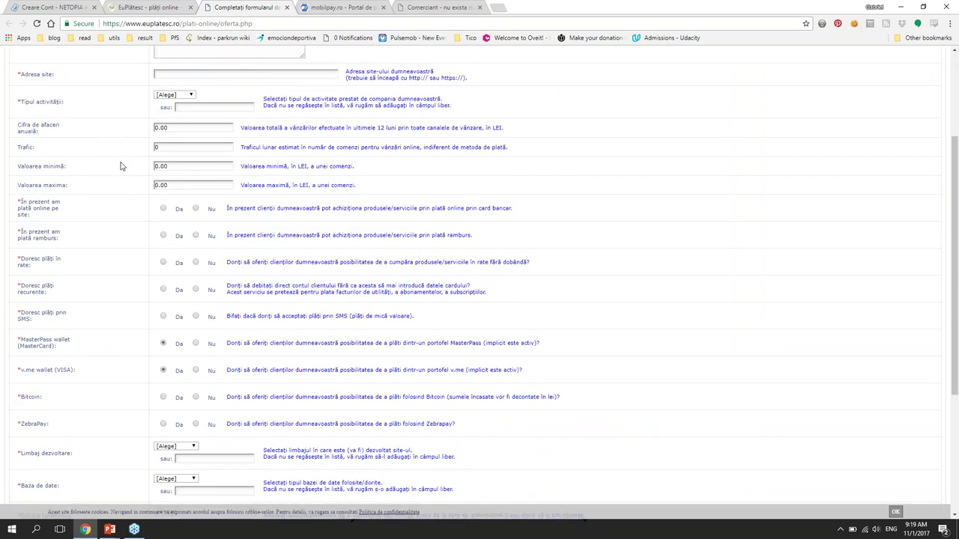
scroll(119, 163, "down", 1)
scroll(117, 155, "up", 2)
scroll(119, 154, "down", 2)
scroll(117, 153, "down", 2)
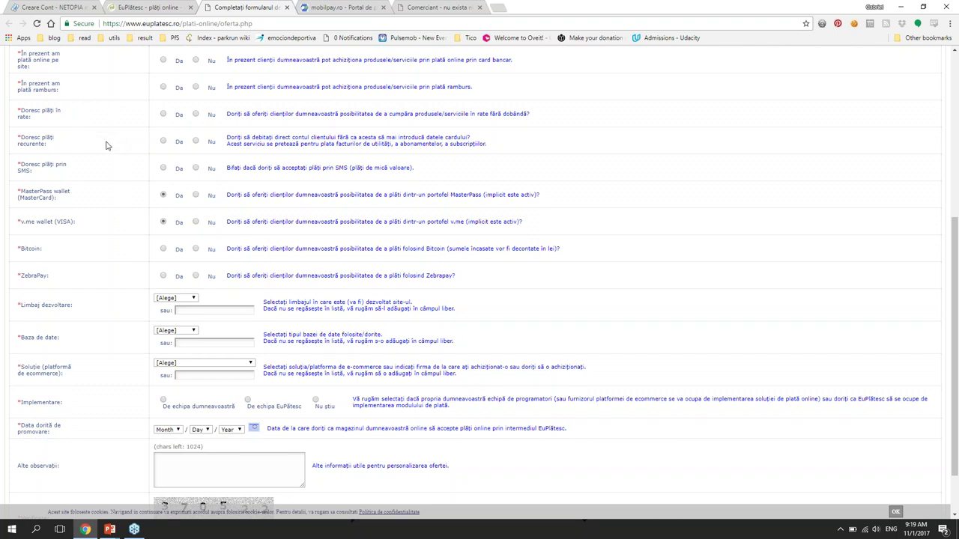
scroll(109, 154, "down", 1)
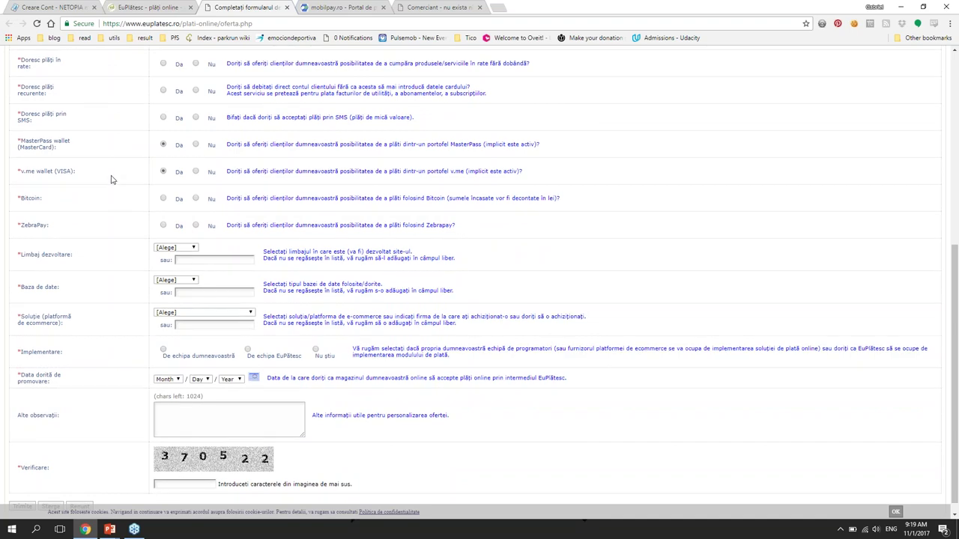
scroll(111, 179, "down", 1)
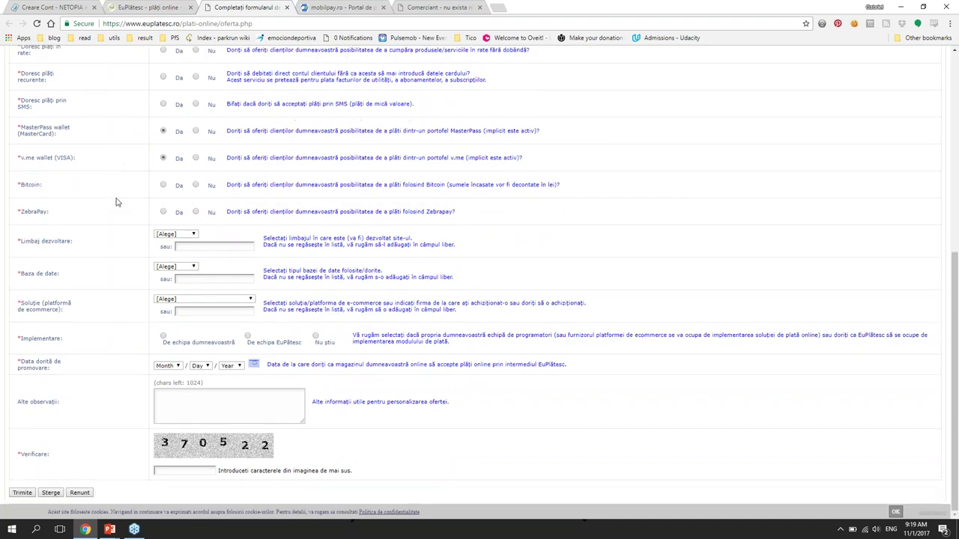
scroll(116, 203, "up", 5)
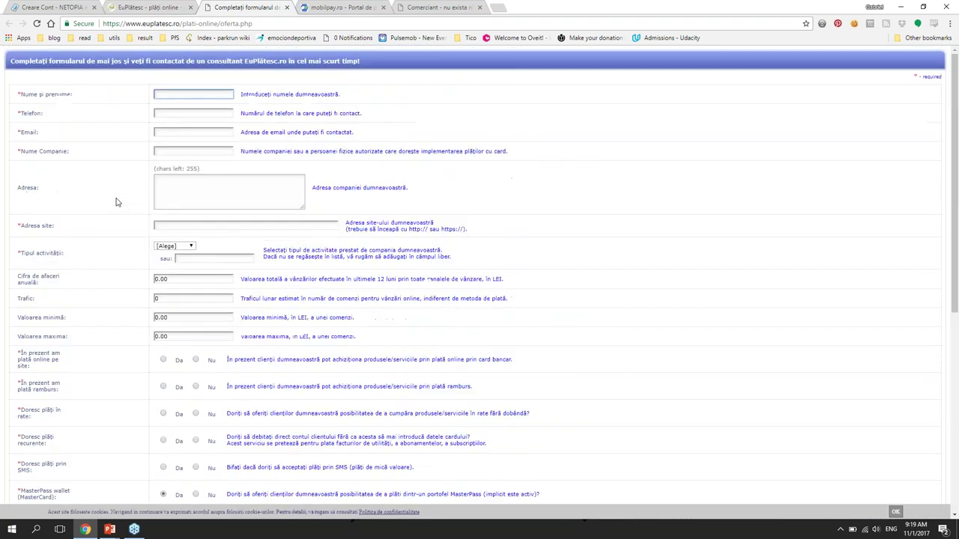
scroll(116, 202, "down", 5)
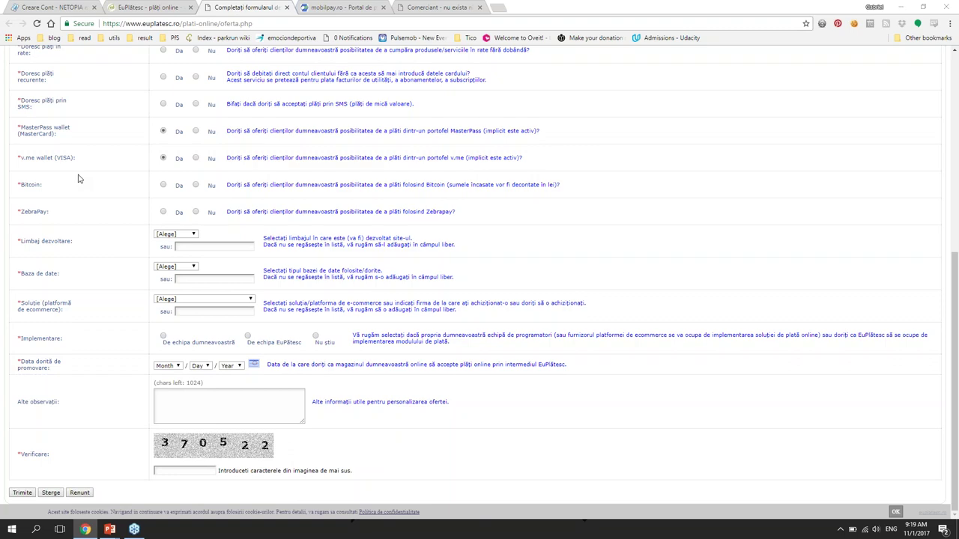
Step: Switch briefly to the PowerPoint slide show, then back to the browser form
key("alt+Tab")
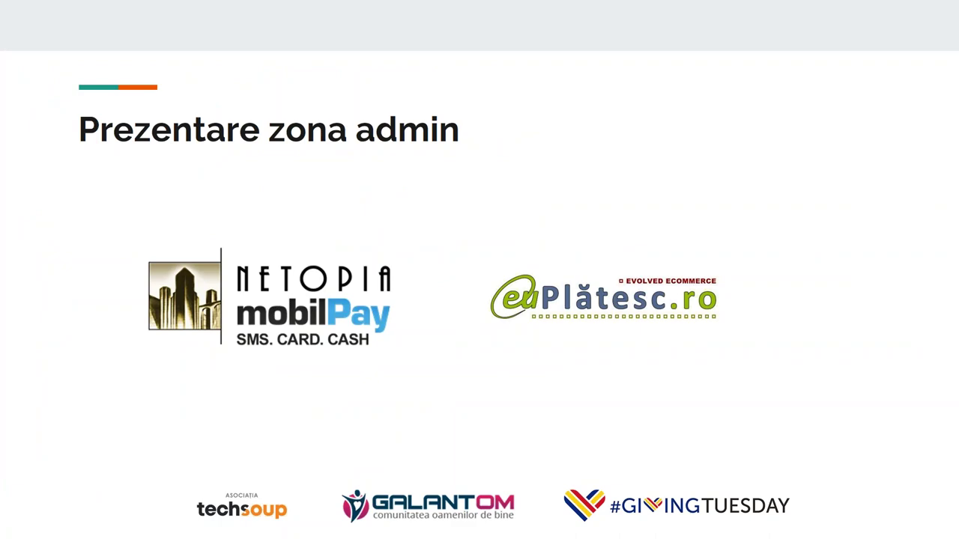
key("alt+Tab")
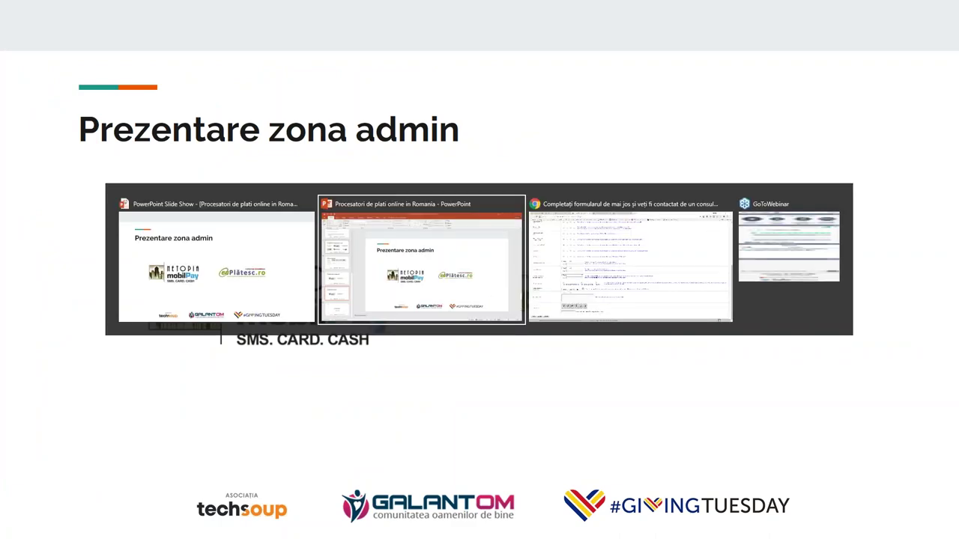
key("alt+Tab")
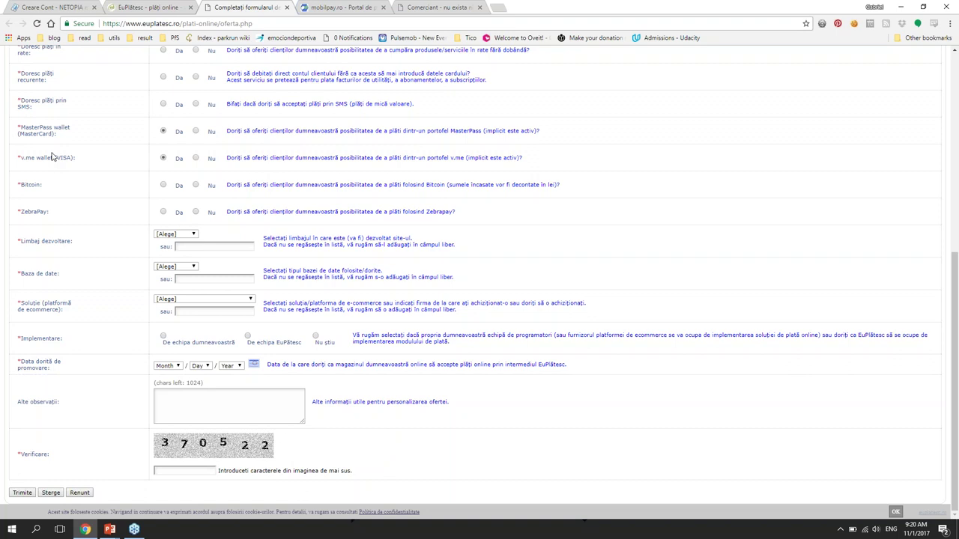
Step: Filter mobilPay's Toate comenzile list to Data Oricand, showing 572 transactions
left_click(333, 7)
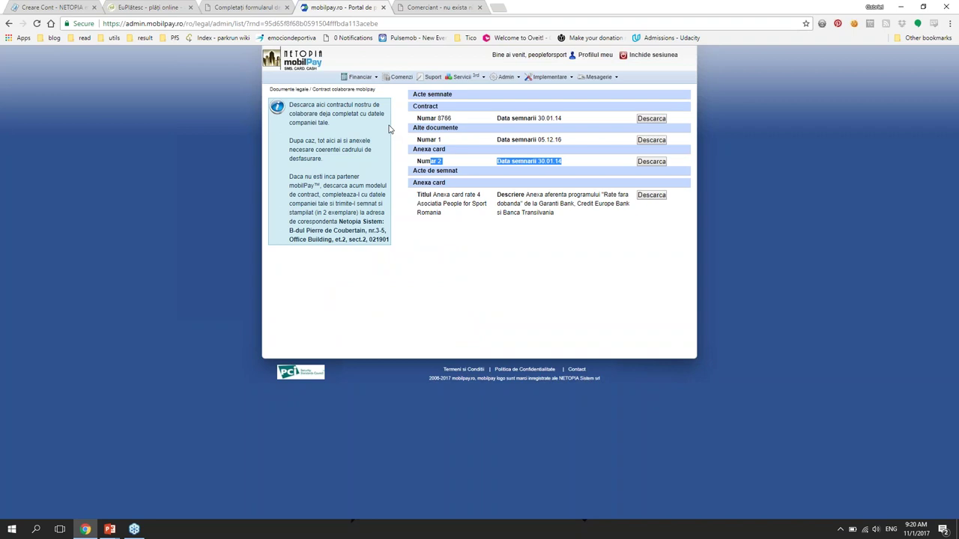
left_click(397, 77)
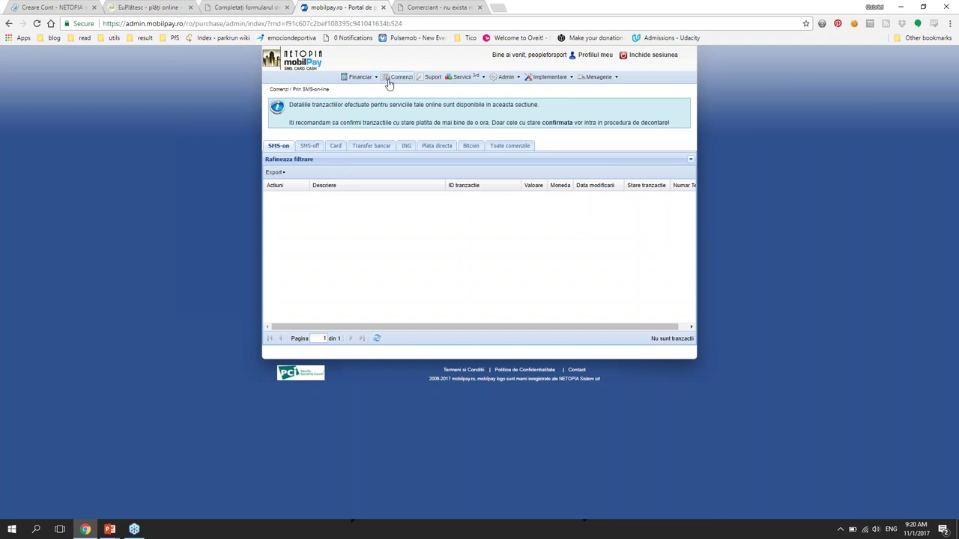
left_click(506, 150)
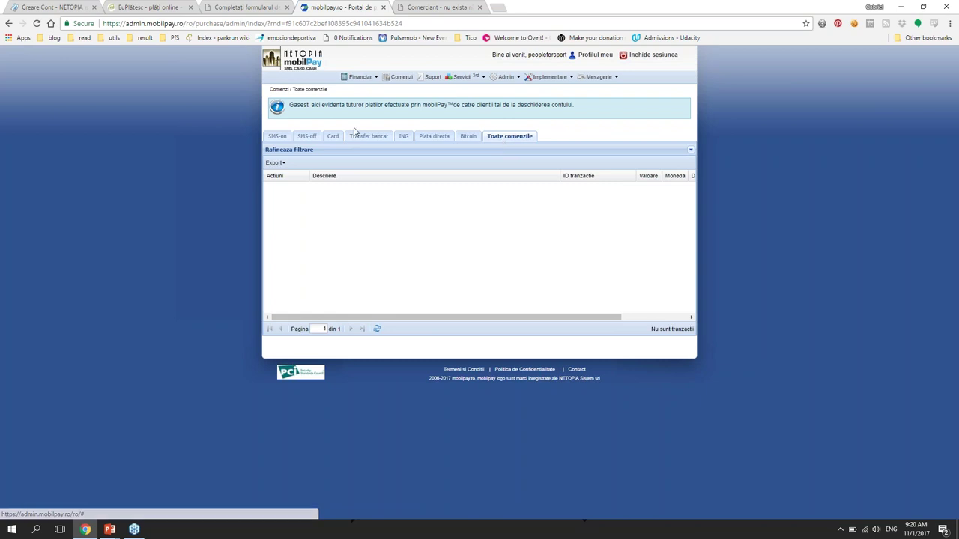
left_click(303, 150)
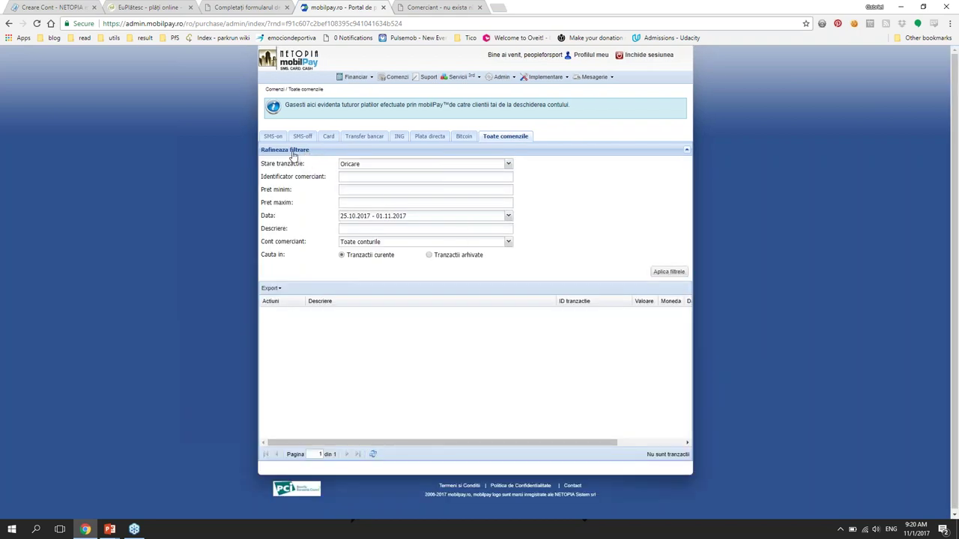
left_click(507, 217)
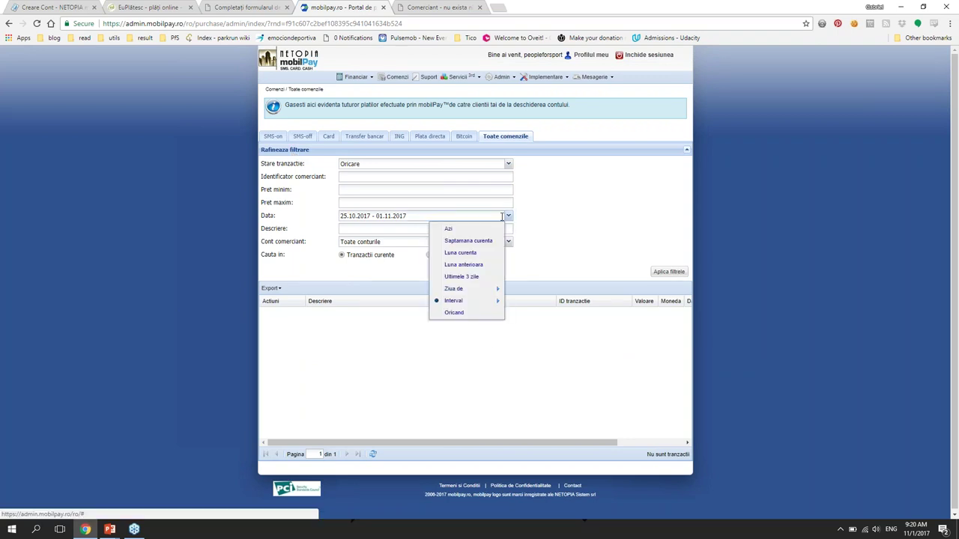
left_click(454, 313)
left_click(669, 274)
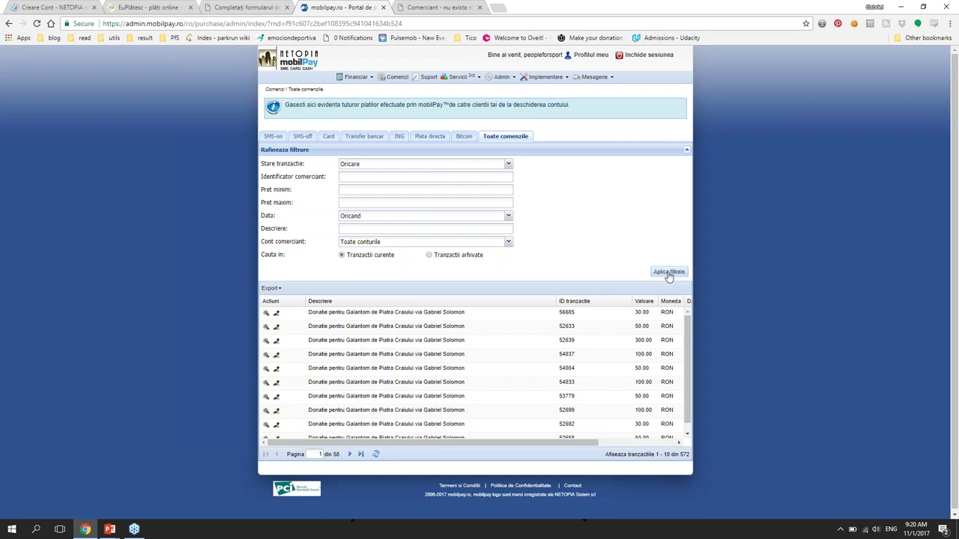
Step: Inspect the top 30.00 RON transaction's details, including its start date and time
left_click(266, 315)
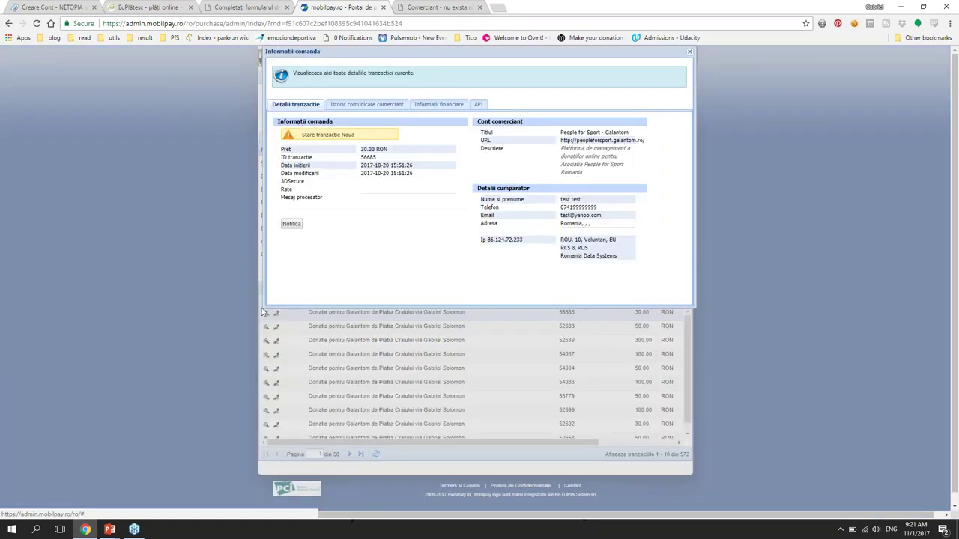
left_click_drag(320, 164, 398, 157)
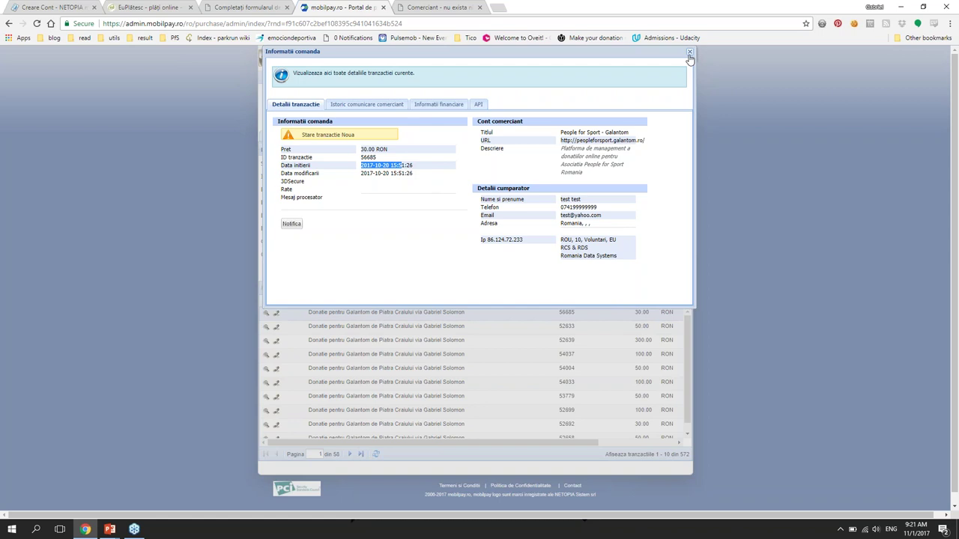
left_click(690, 54)
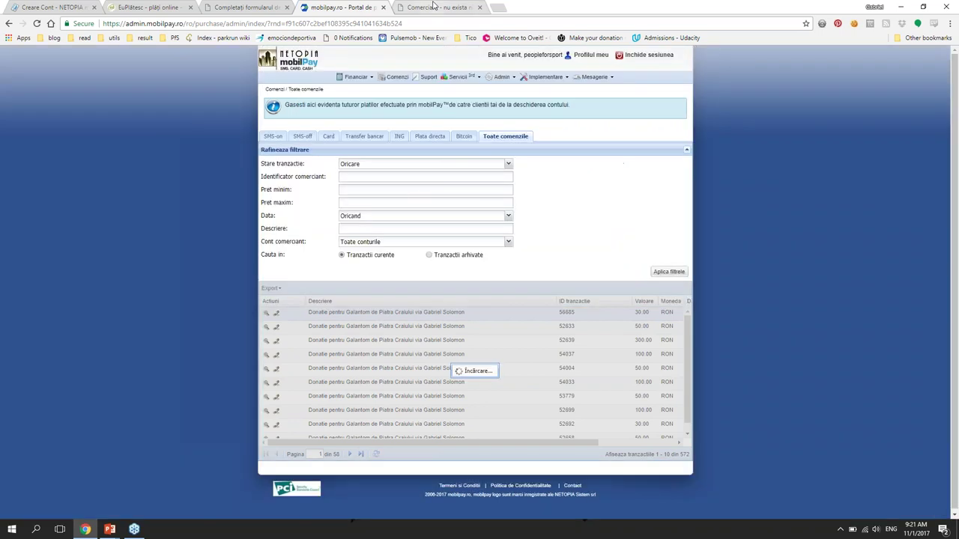
Step: Review the EuPlatesc Comerciant merchant list, then return to the mobilPay all-orders list
key("ctrl+Tab")
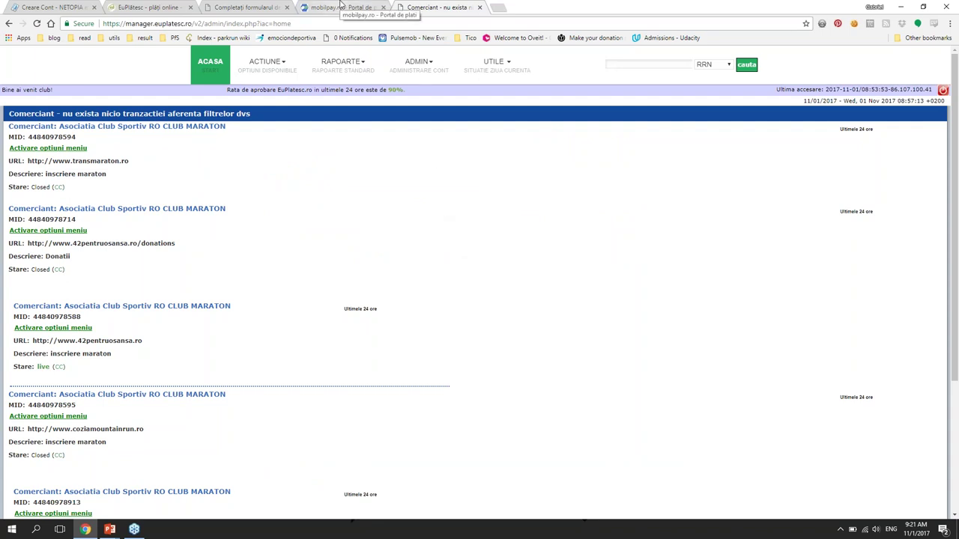
left_click(343, 6)
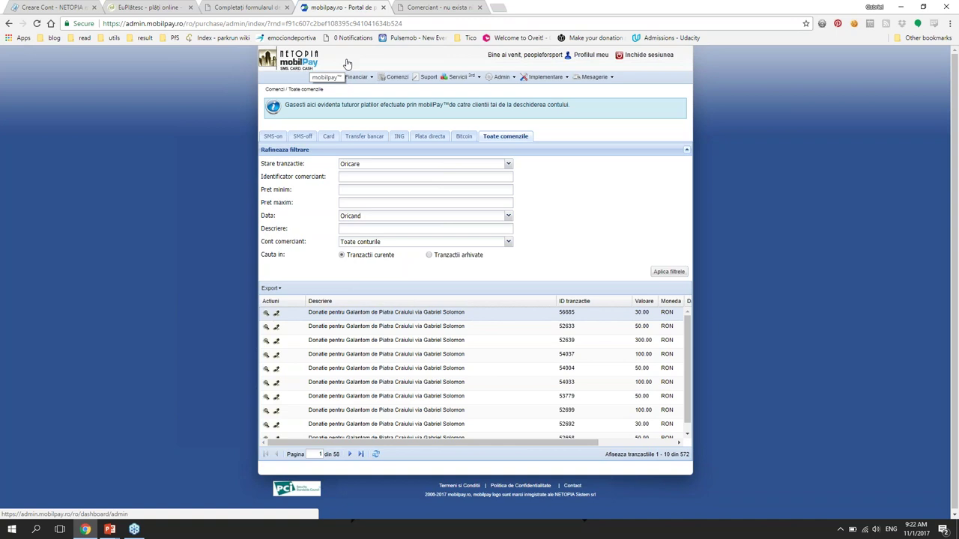
left_click(508, 243)
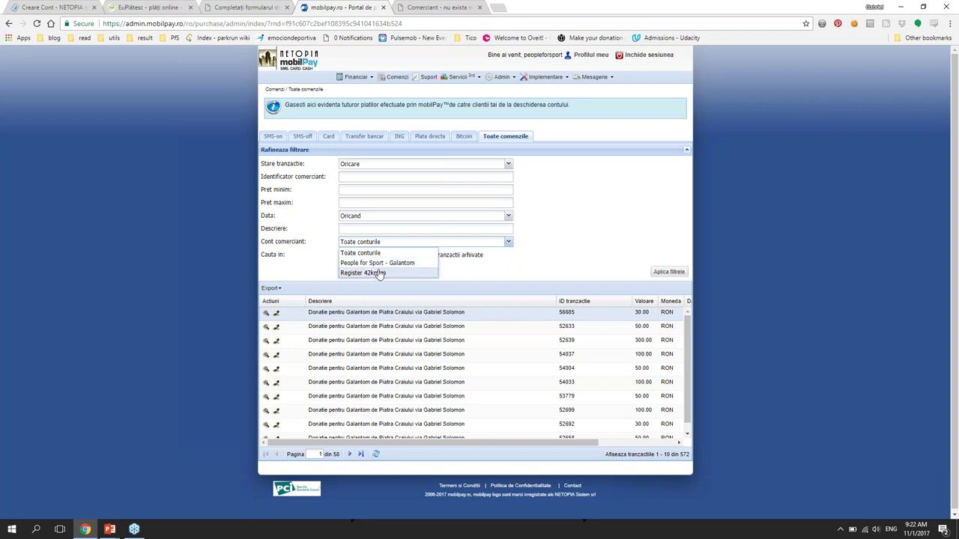
left_click(569, 205)
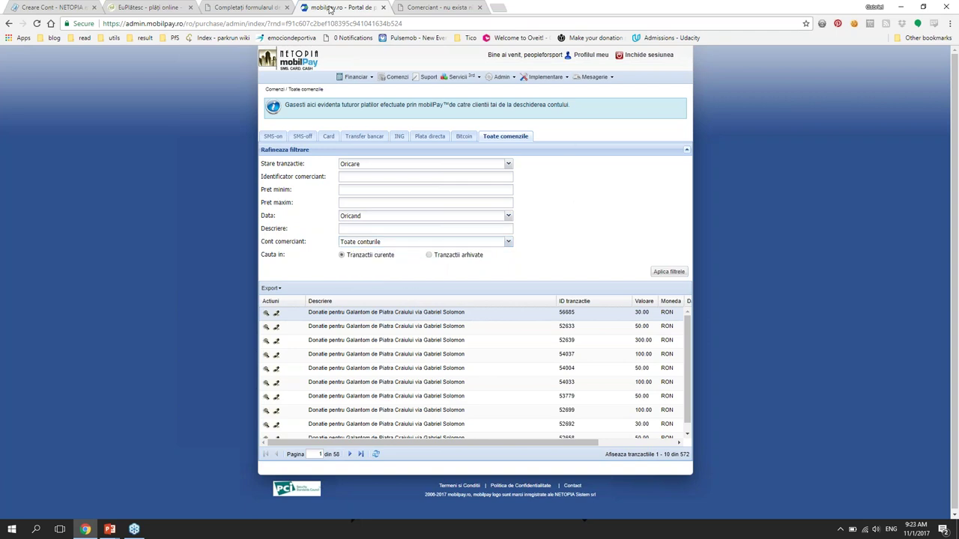
Step: Open the 'Activare optiuni meniu' link for the live 42km.ro merchant at the list bottom
left_click(405, 7)
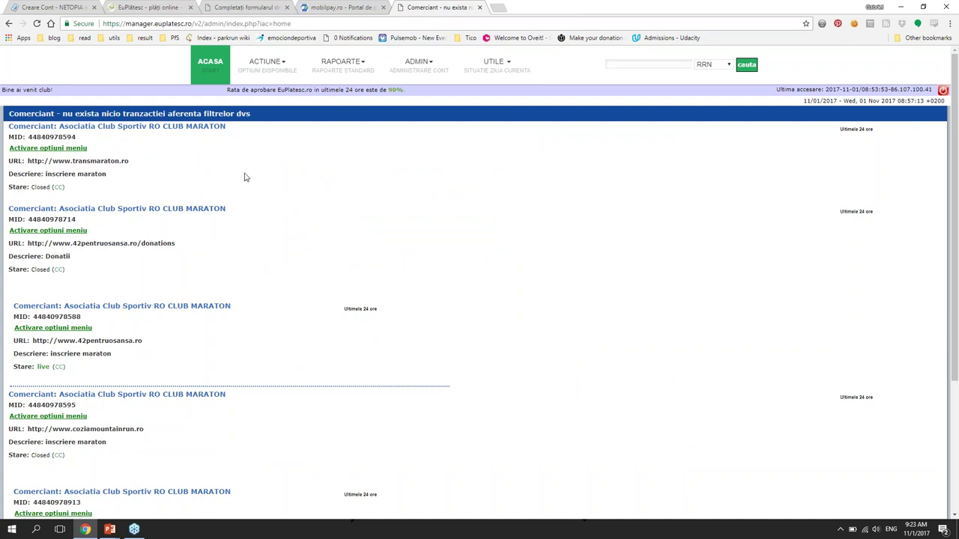
scroll(246, 178, "down", 1)
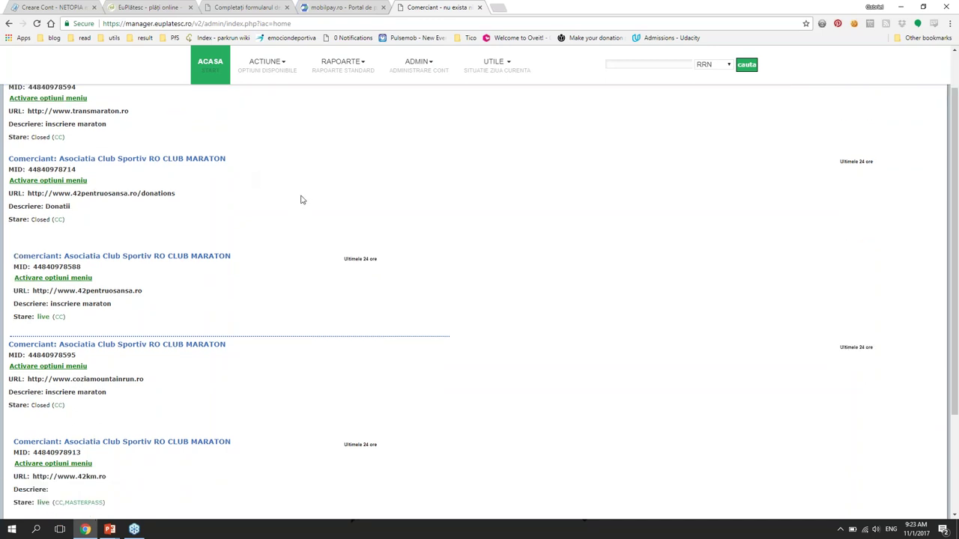
scroll(300, 199, "down", 2)
scroll(187, 164, "up", 3)
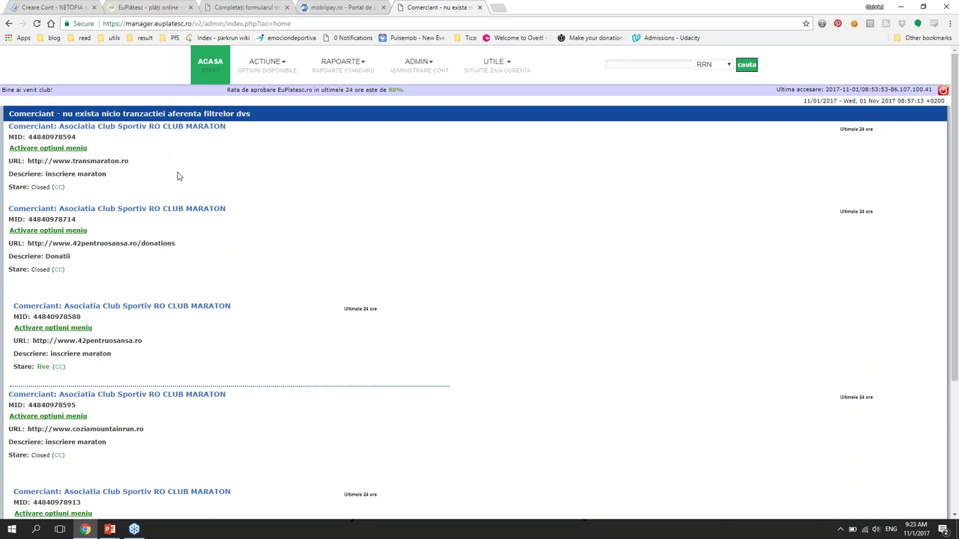
scroll(222, 185, "down", 2)
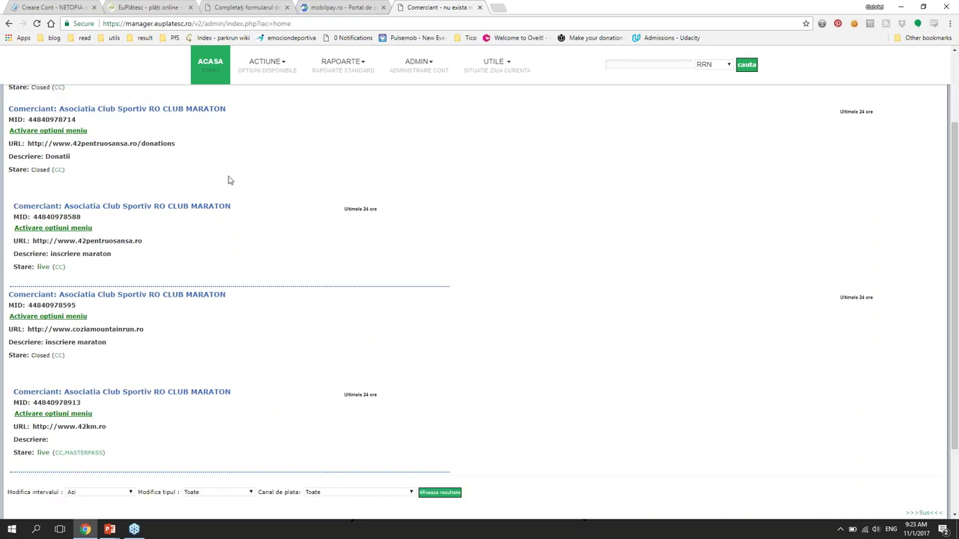
scroll(262, 214, "down", 1)
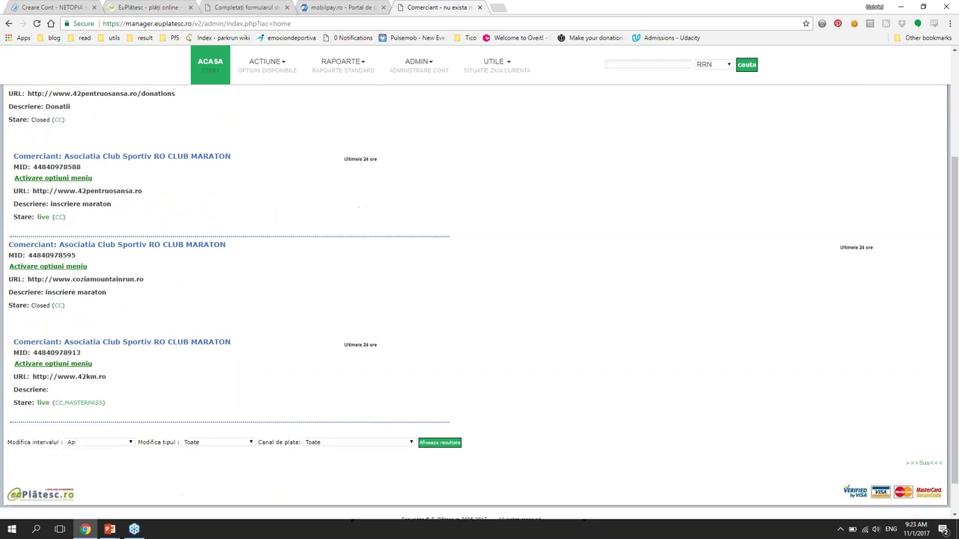
triple_click(60, 365)
left_click(90, 367)
triple_click(101, 368)
left_click(98, 369)
triple_click(81, 369)
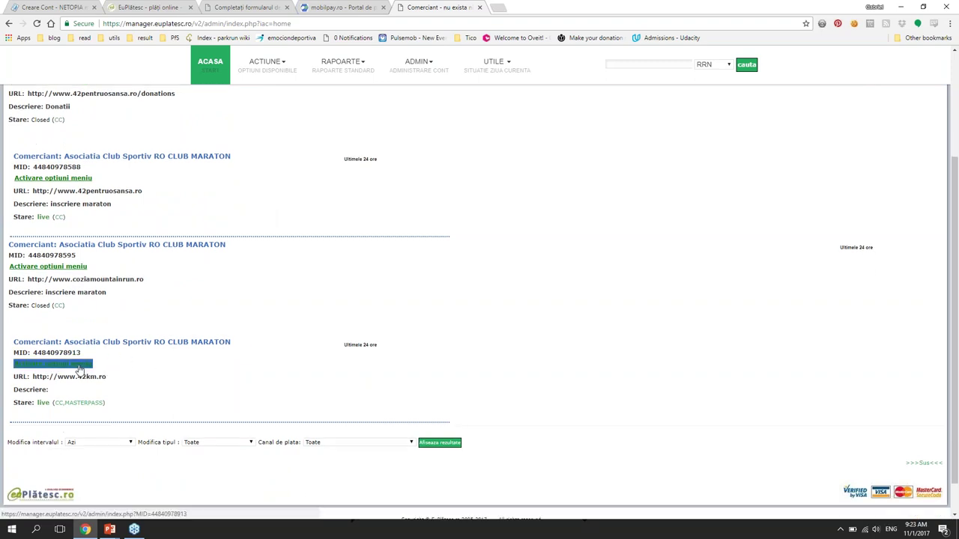
left_click(81, 370)
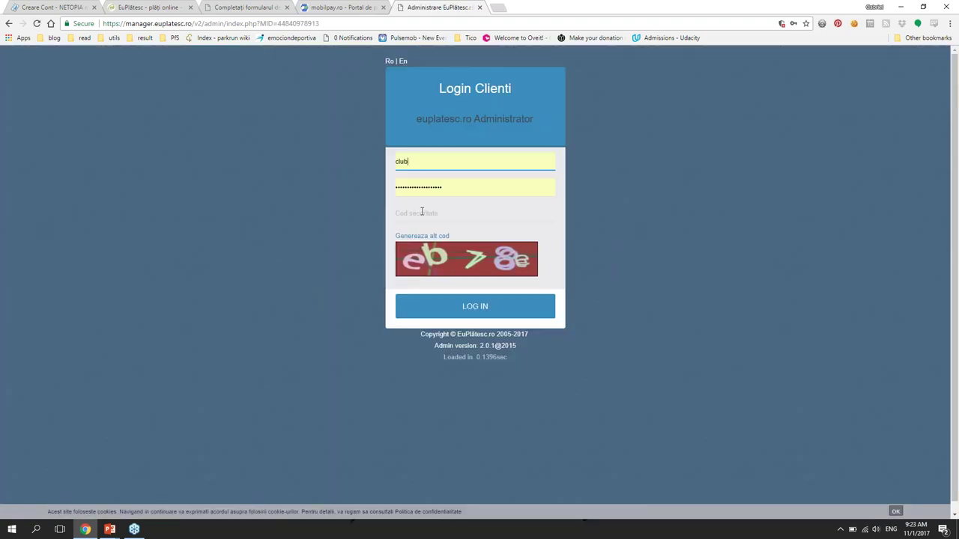
Step: Enter the login security code and open the first merchant's (42km.ro) transactions page
left_click(424, 212)
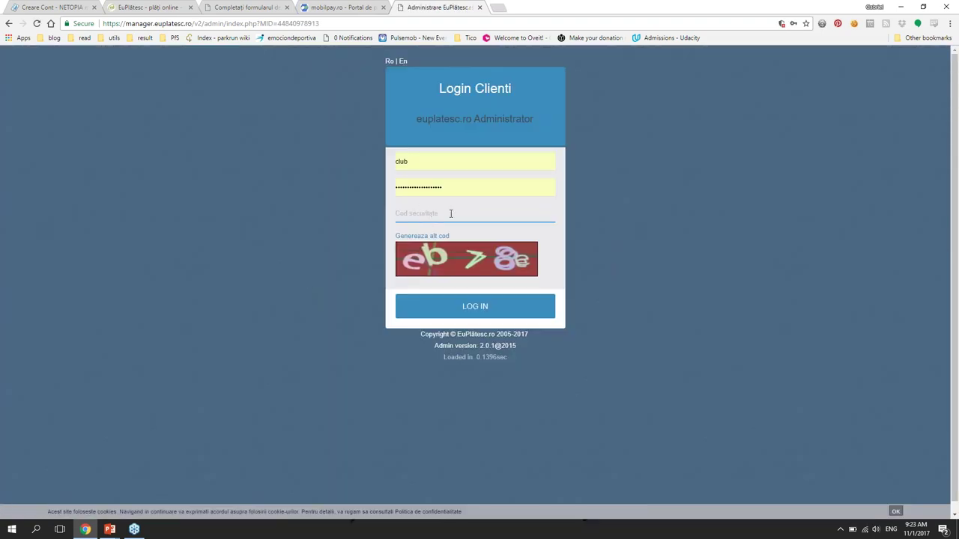
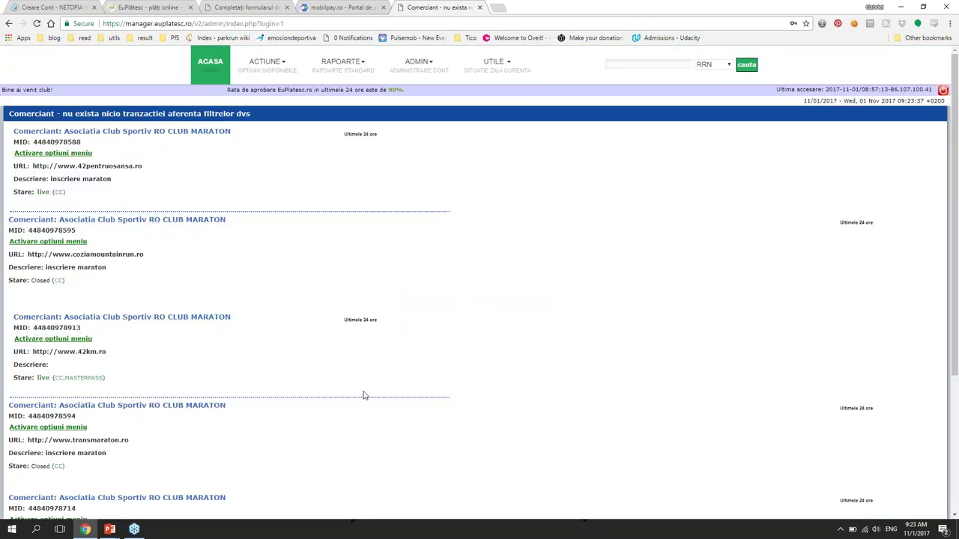
scroll(356, 390, "down", 3)
triple_click(69, 322)
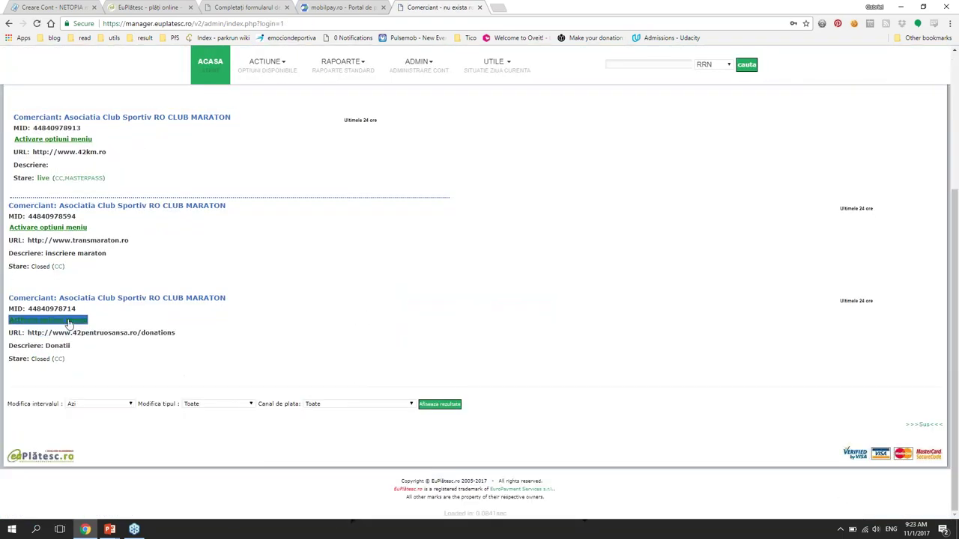
left_click(72, 248)
double_click(54, 128)
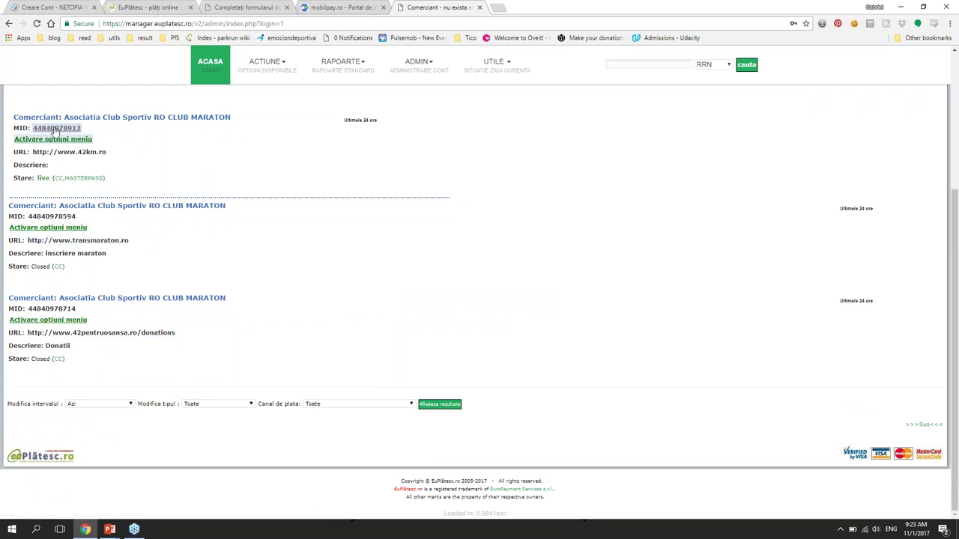
left_click(53, 139)
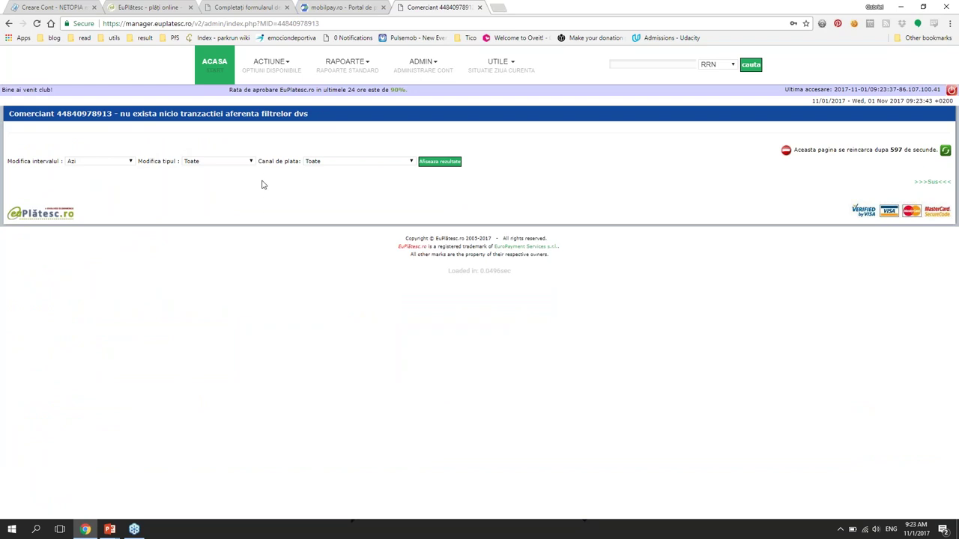
Step: Set the interval to 'Ultimele 10 tranzactii' and display the approved 30.00 RON card payments
left_click(95, 164)
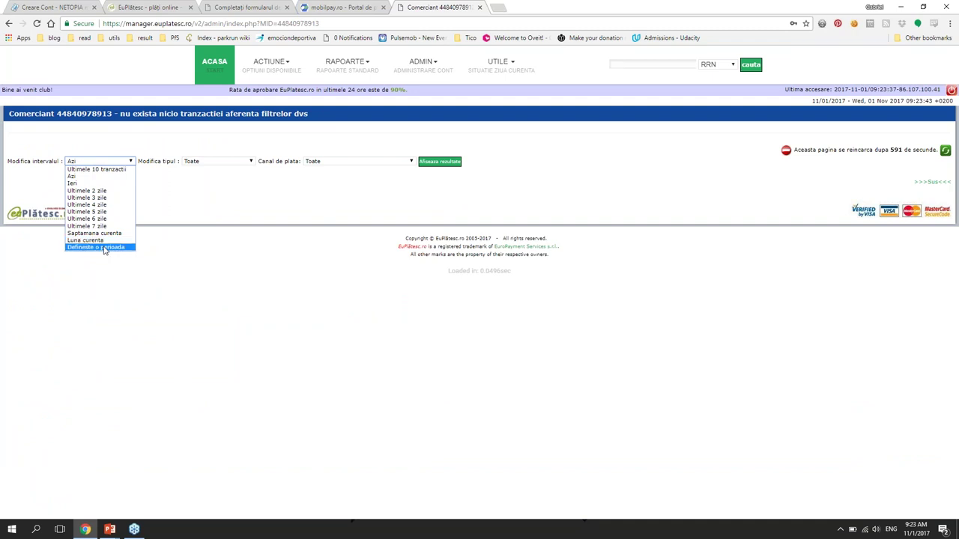
left_click(96, 169)
left_click(452, 163)
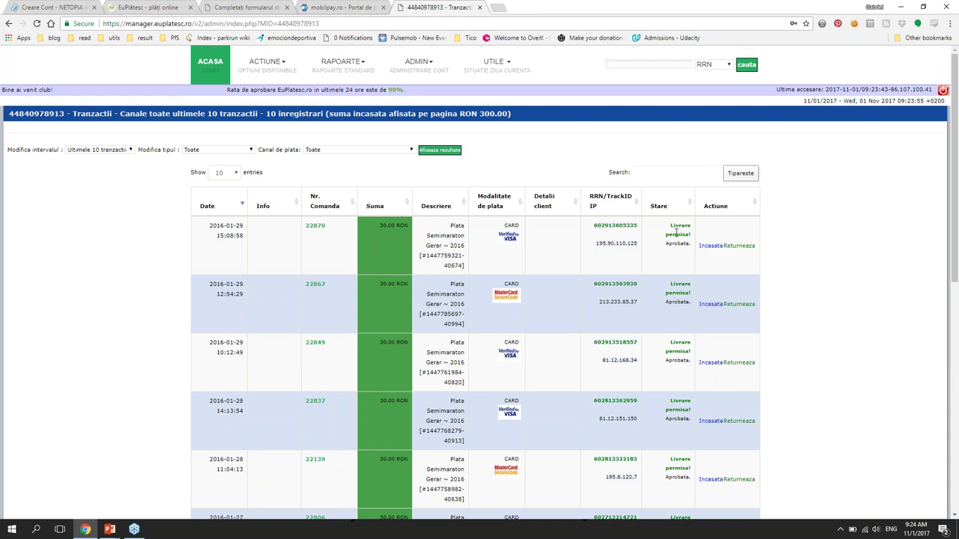
scroll(663, 225, "down", 2)
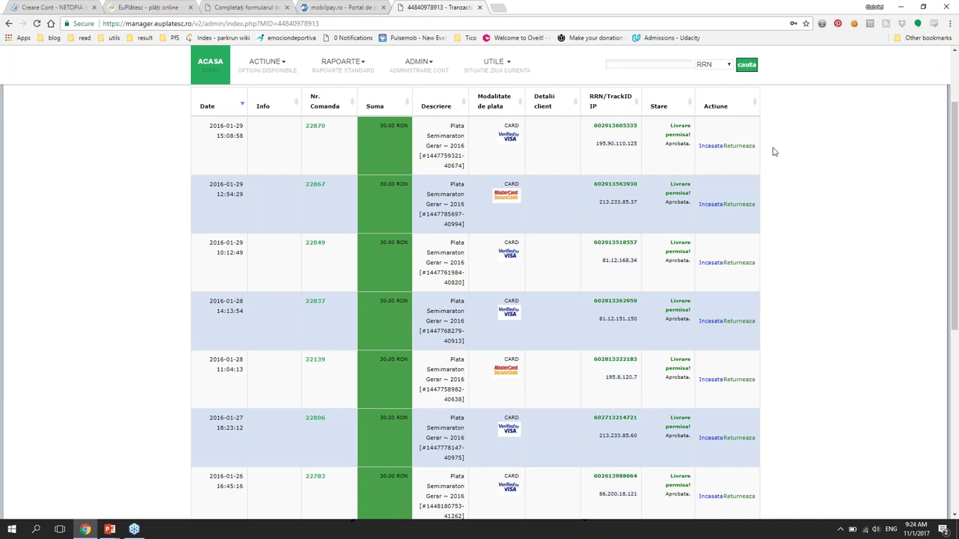
scroll(775, 152, "up", 1)
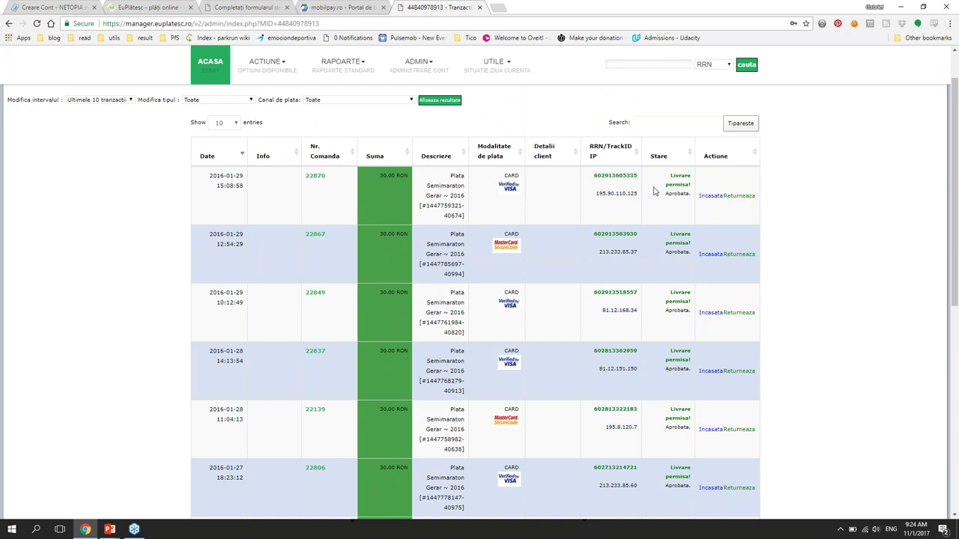
Step: Review the latest order's Complete Transaction Detail popup, then return to mobilPay's all-orders list
left_click(314, 180)
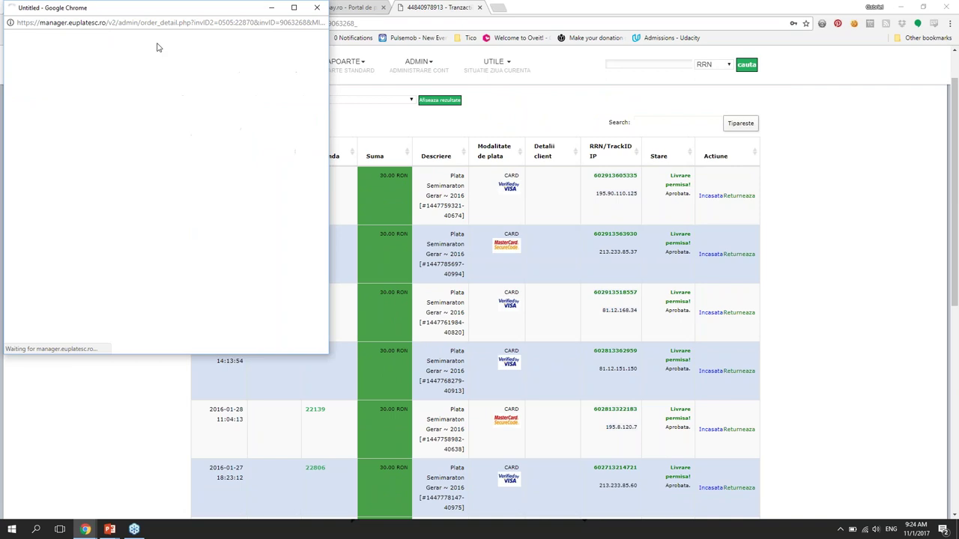
scroll(169, 101, "down", 5)
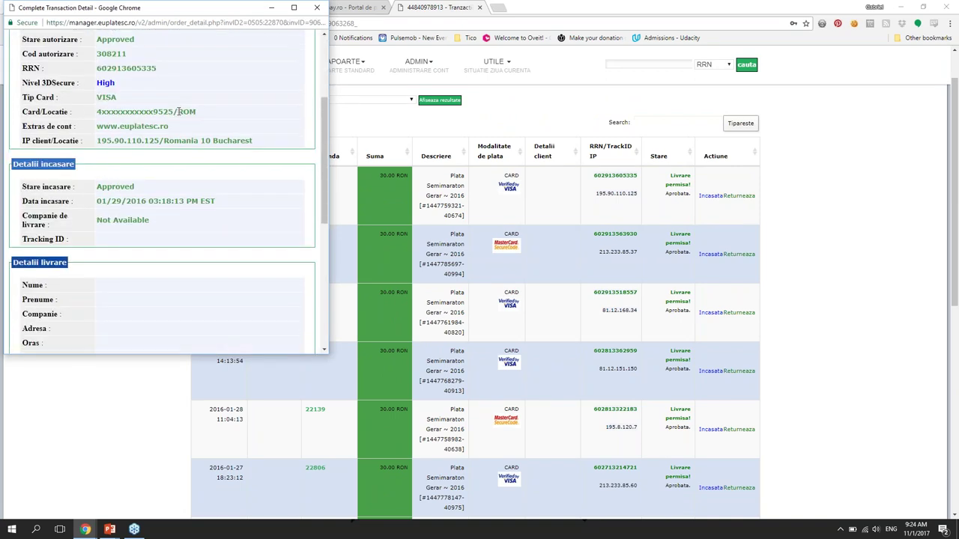
scroll(179, 112, "down", 1)
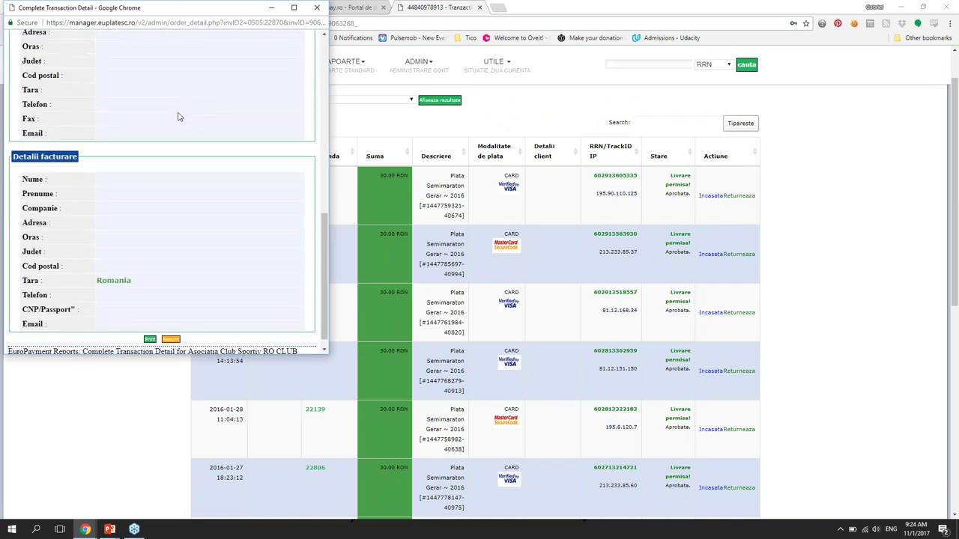
scroll(179, 112, "up", 3)
left_click(317, 7)
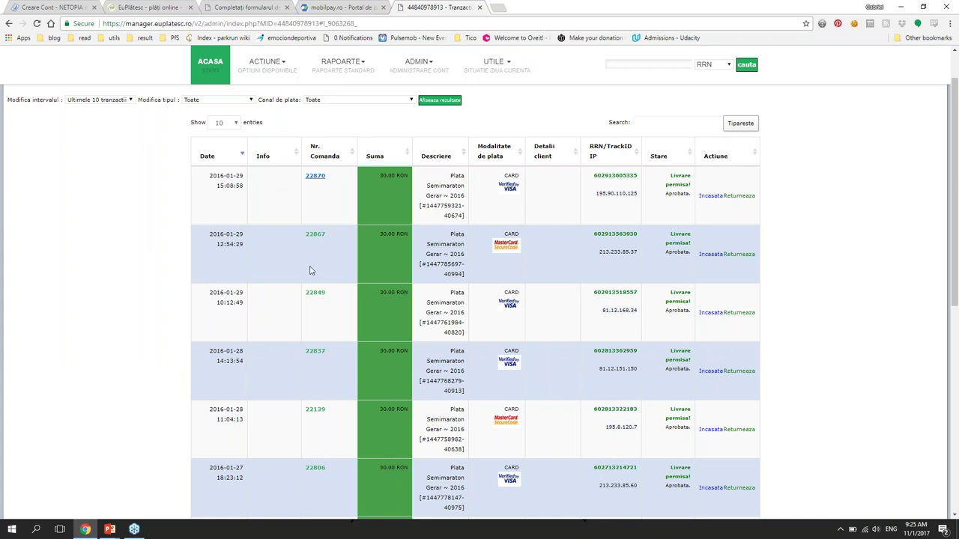
scroll(293, 294, "down", 1)
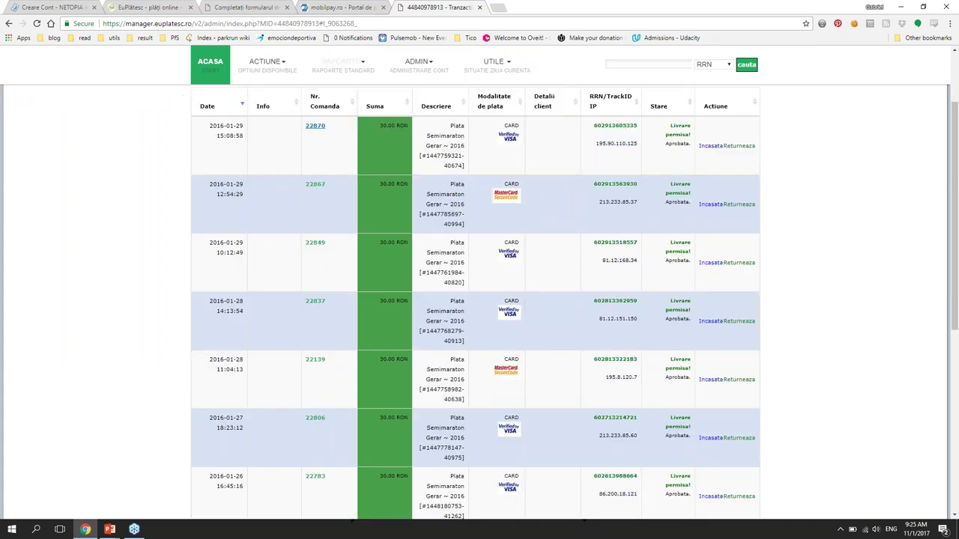
left_click(328, 6)
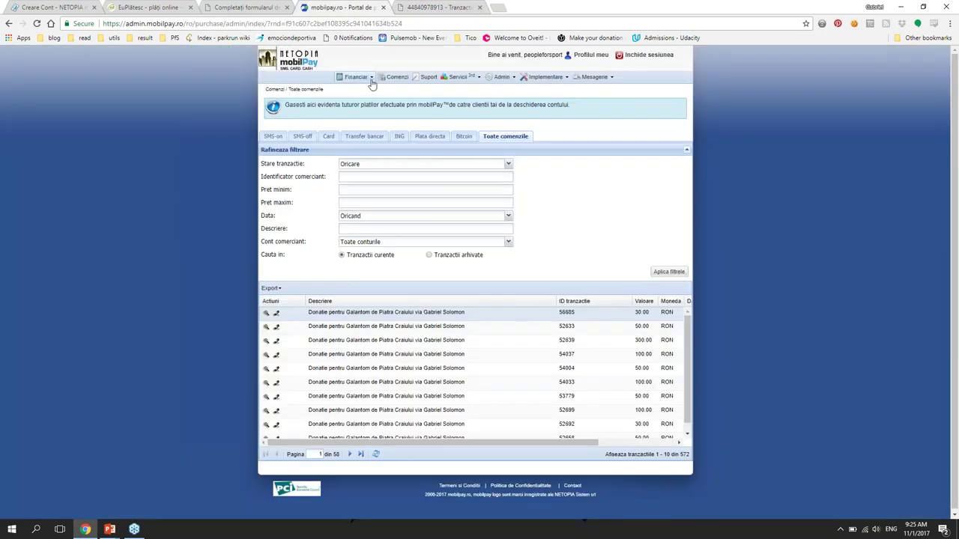
Step: View the Financiar > Tranzactii prin card > Rapid report, then open Financiar > Rapoarte
left_click(367, 78)
mouse_move(397, 90)
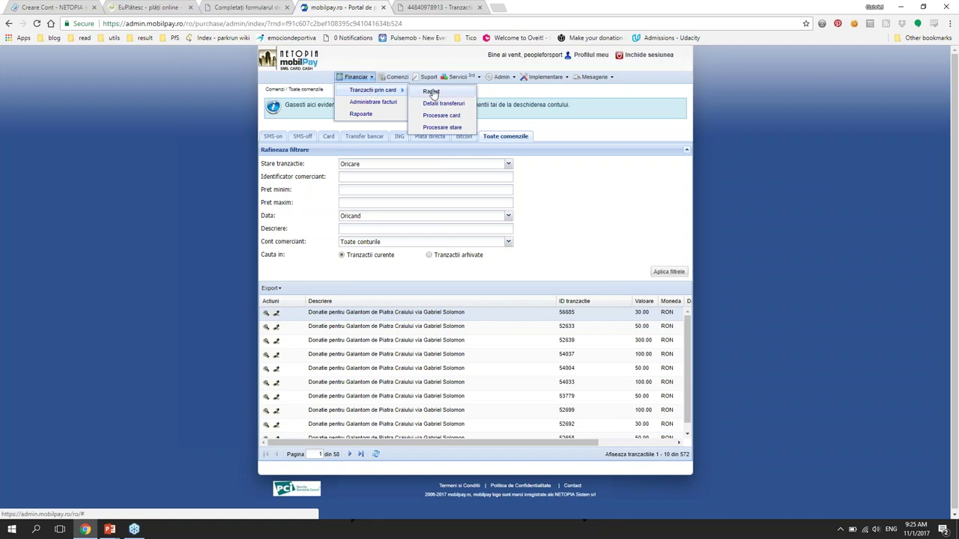
left_click(432, 92)
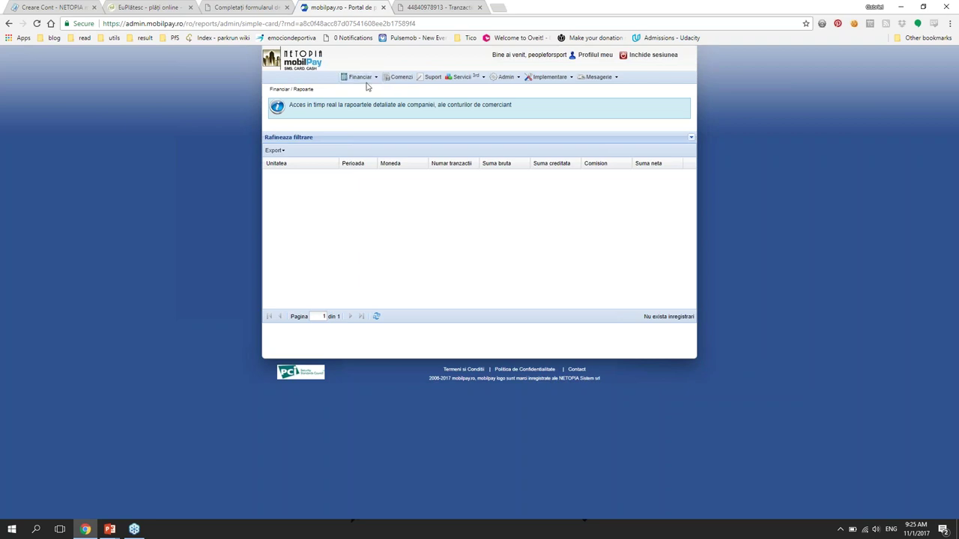
left_click(376, 80)
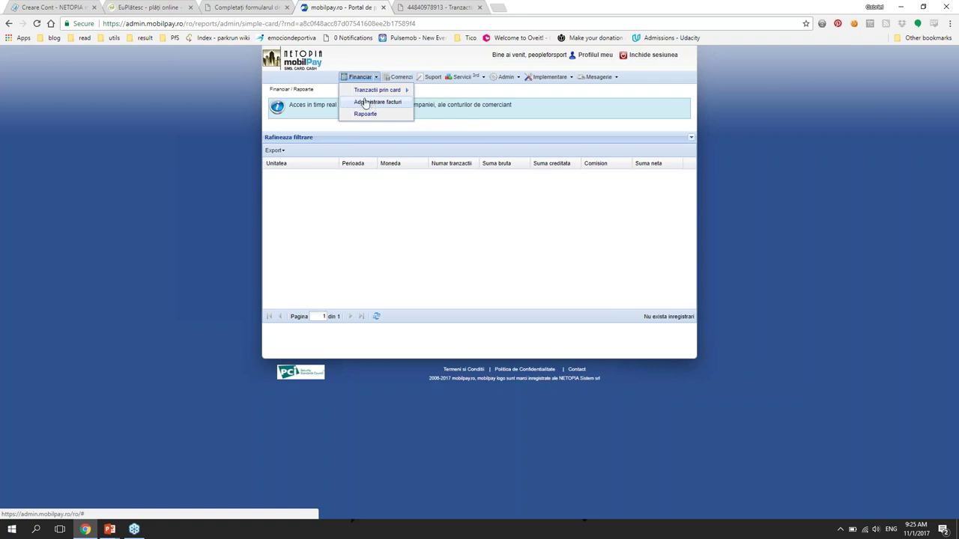
left_click(366, 114)
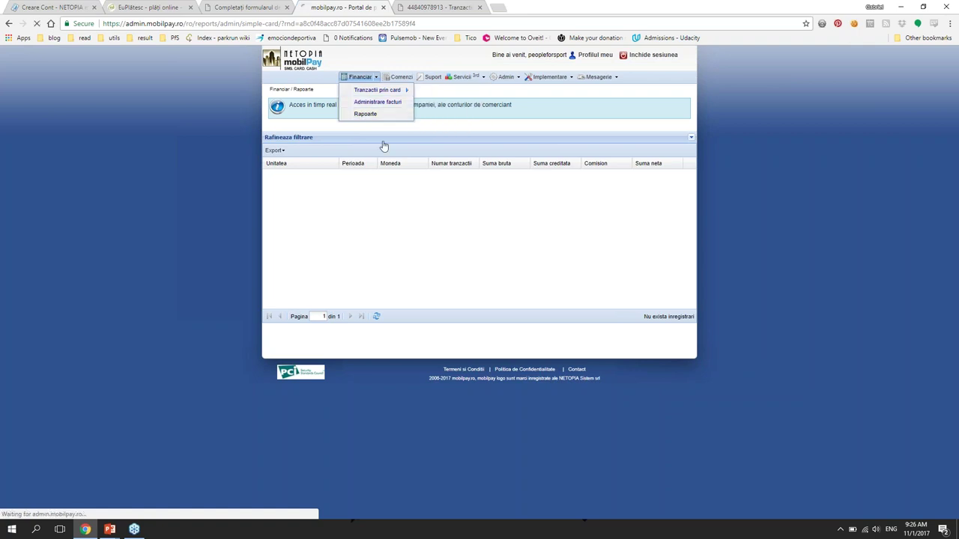
Step: Filter the merchant-account report with search interval Oricand (all time)
left_click(273, 150)
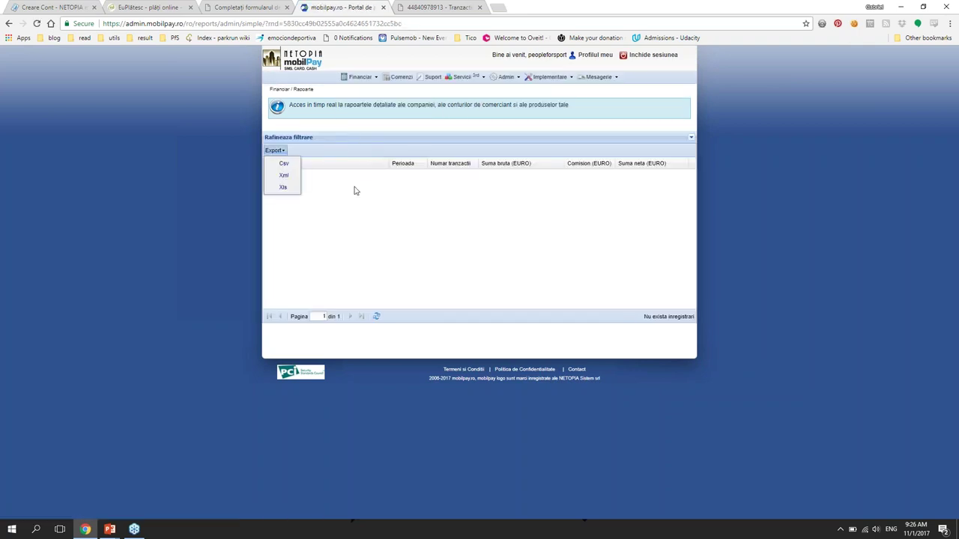
left_click(297, 142)
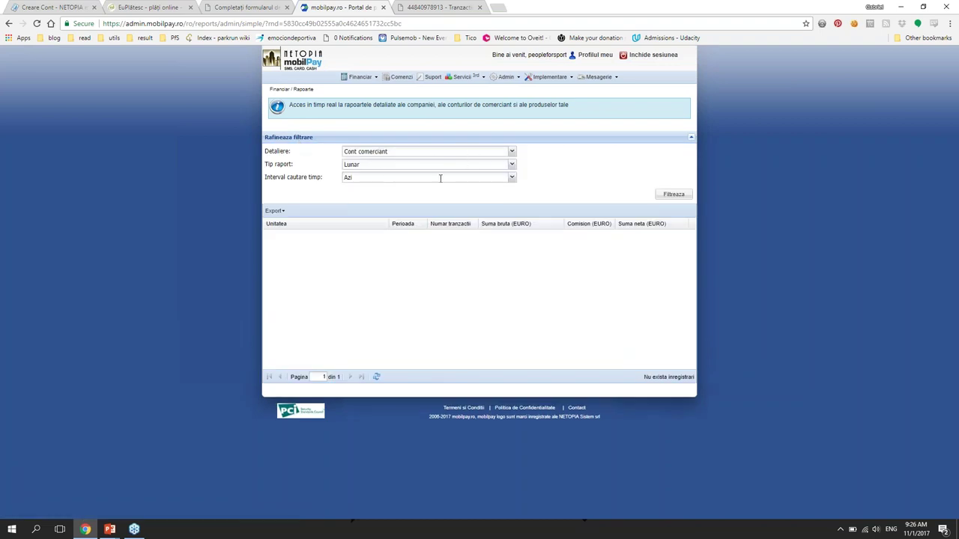
left_click(512, 179)
left_click(483, 275)
left_click(672, 195)
Step: Rerun the report as yearly (Anual), then go to Financiar > Administrare facturi
left_click(513, 165)
left_click(494, 196)
left_click(674, 195)
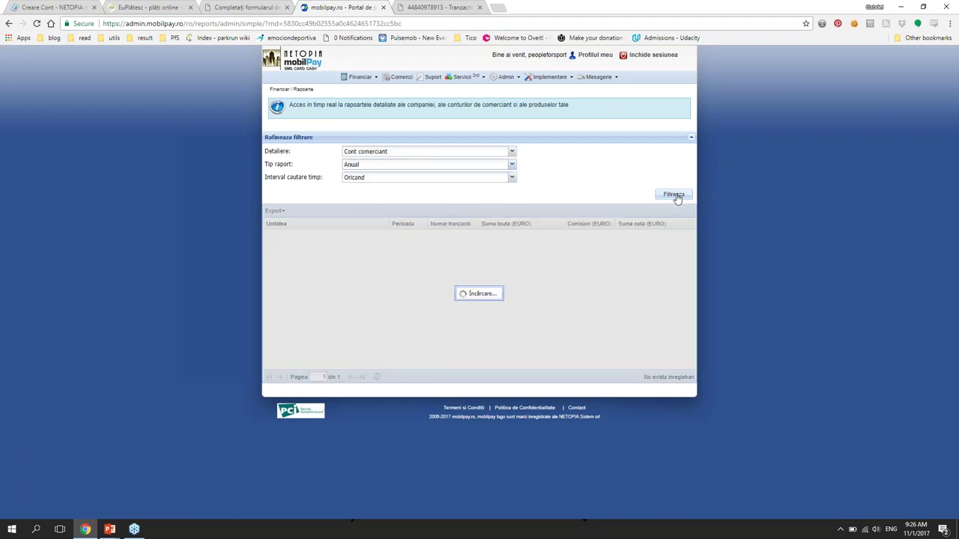
left_click(363, 77)
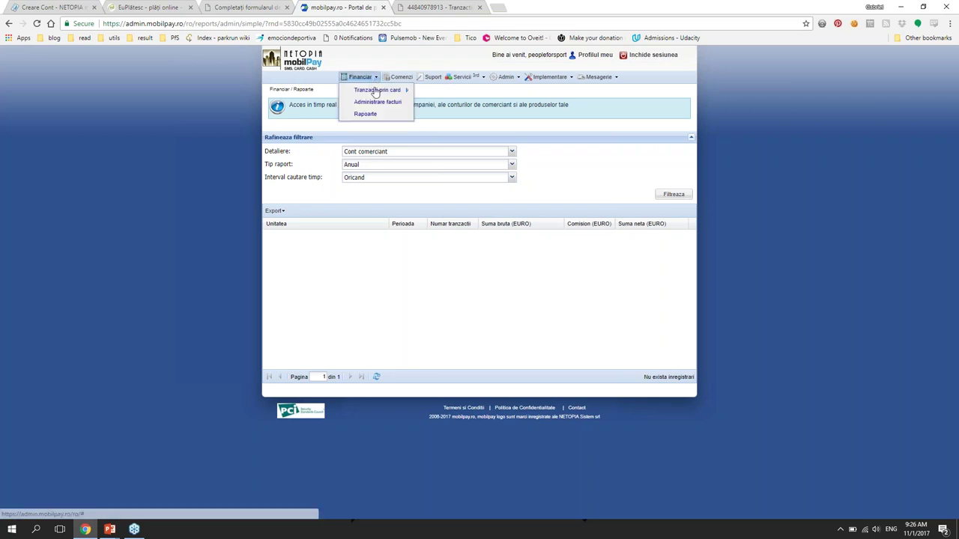
left_click(372, 104)
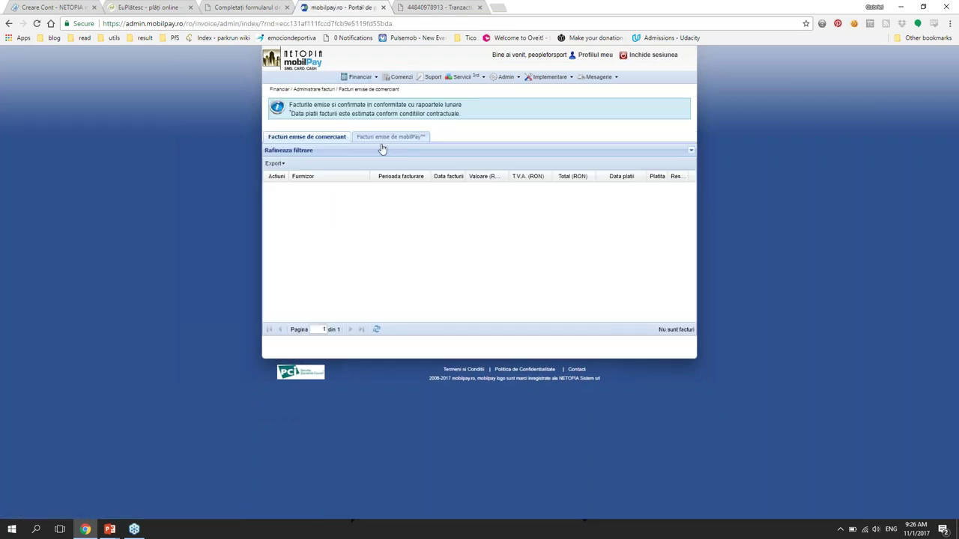
Step: List the 19 invoices issued by mobilPay, then switch to the running PowerPoint slide show
left_click(380, 142)
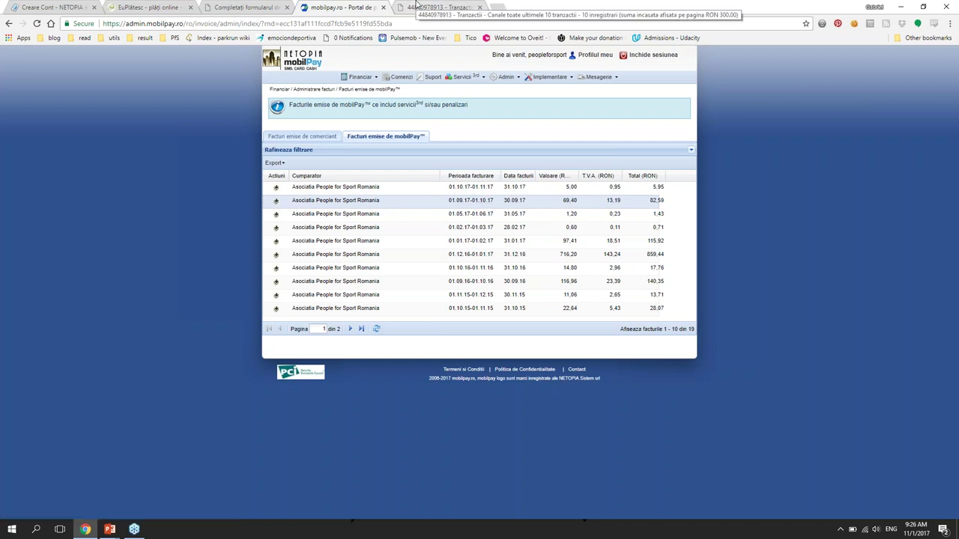
key("alt+Tab")
key("Tab")
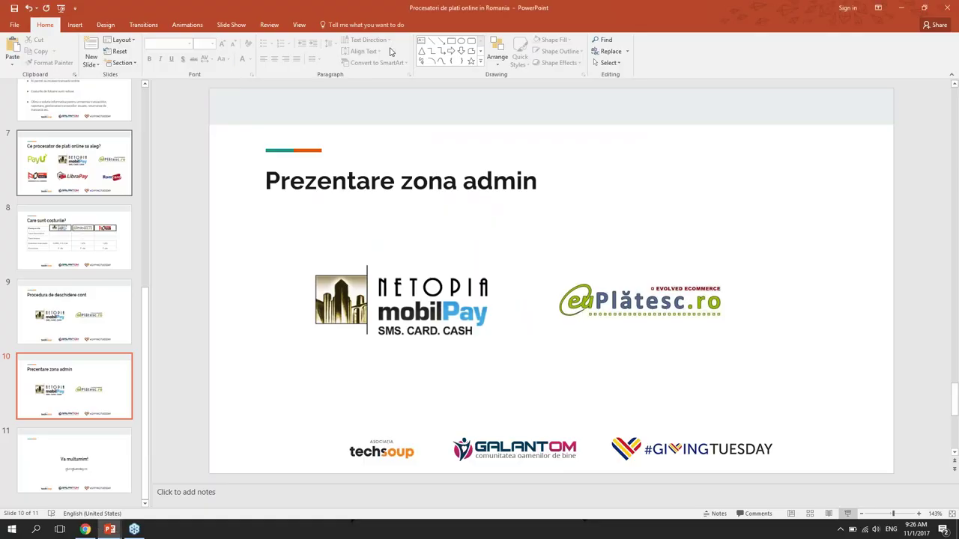
key("alt+Tab")
key("Tab")
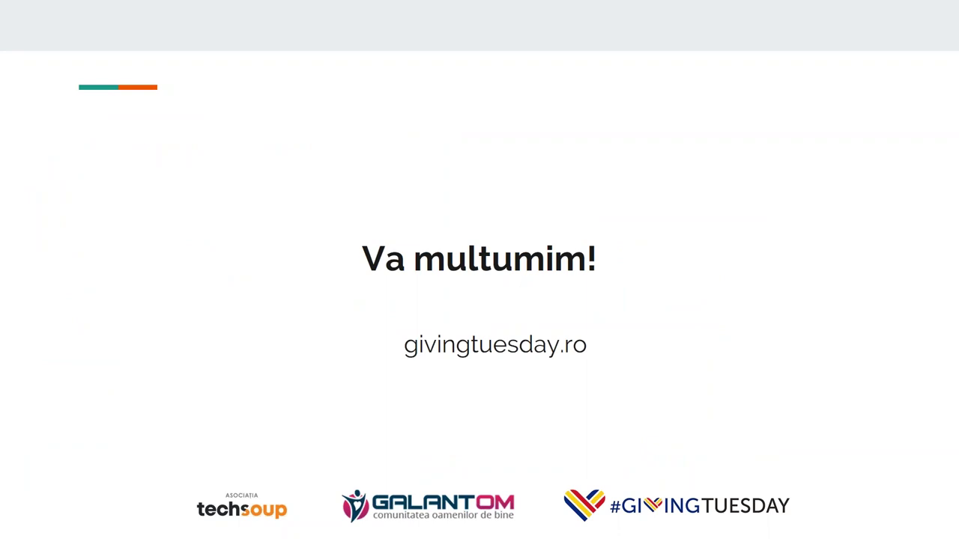